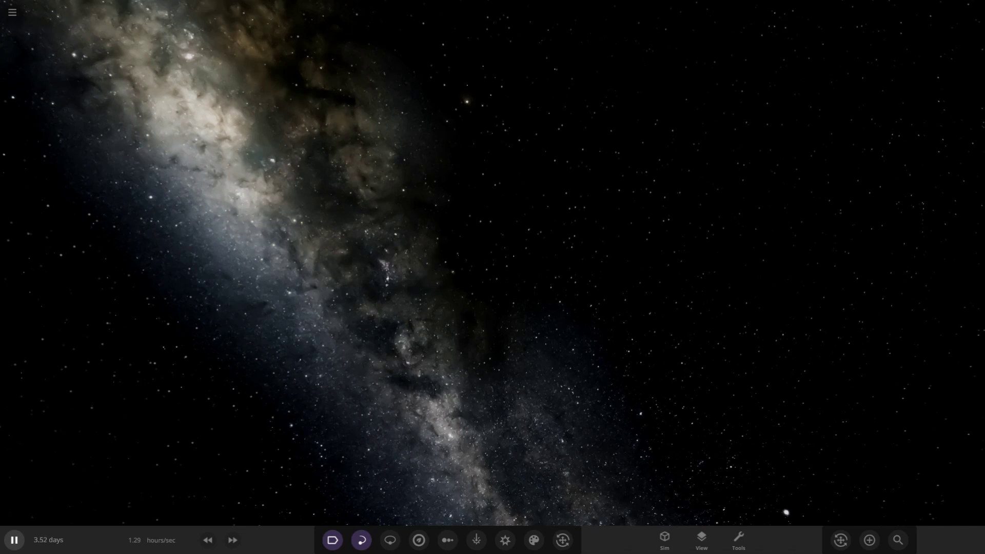
Open the existing saved simulation ICX_5_System.
{"action": "left_click", "coordinate": [12, 12]}
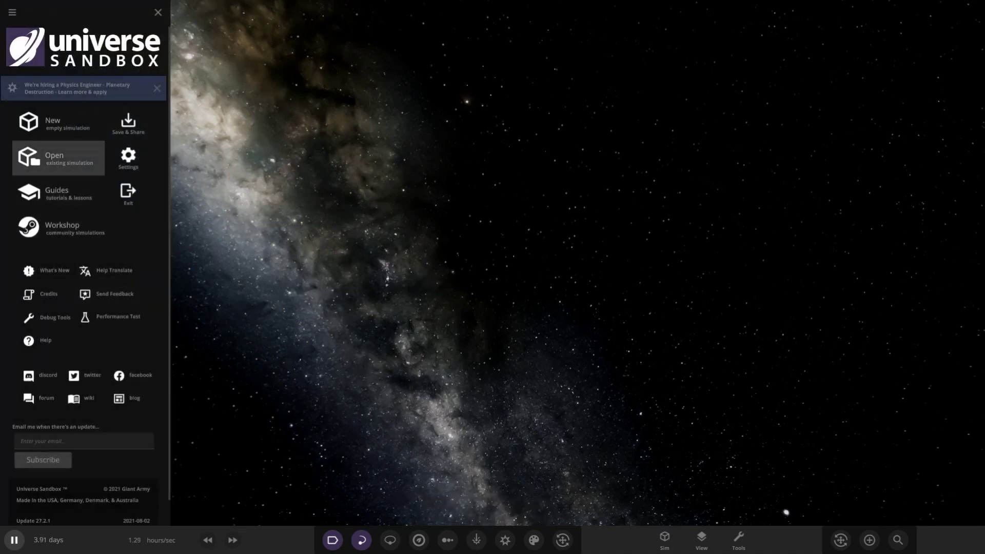
{"action": "left_click", "coordinate": [58, 158]}
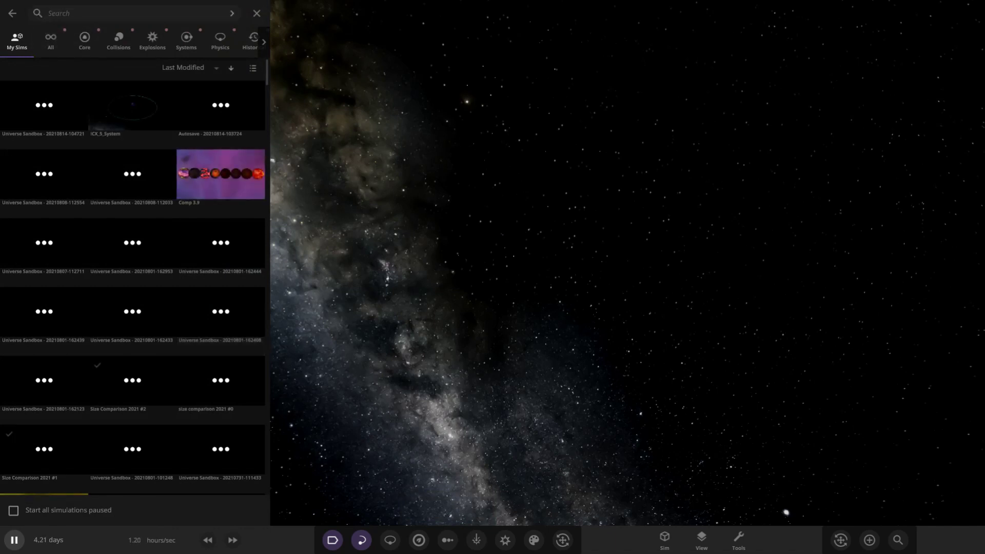
{"action": "type", "text": "IX"}
{"action": "left_click", "coordinate": [231, 13]}
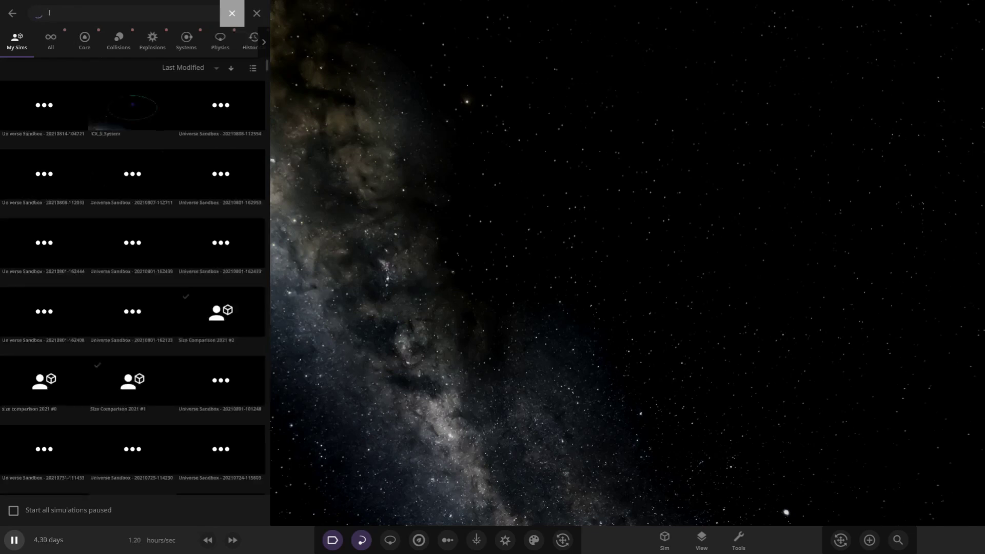
{"action": "left_click", "coordinate": [133, 115]}
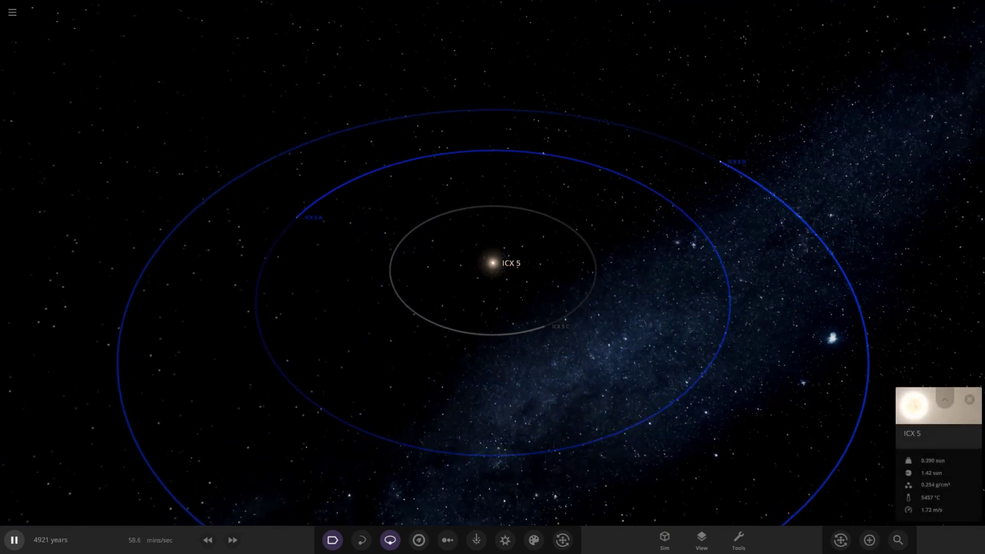
Review the overview properties of the star ICX 5, and move in on the planet ICX 5 C.
{"action": "left_click", "coordinate": [945, 399]}
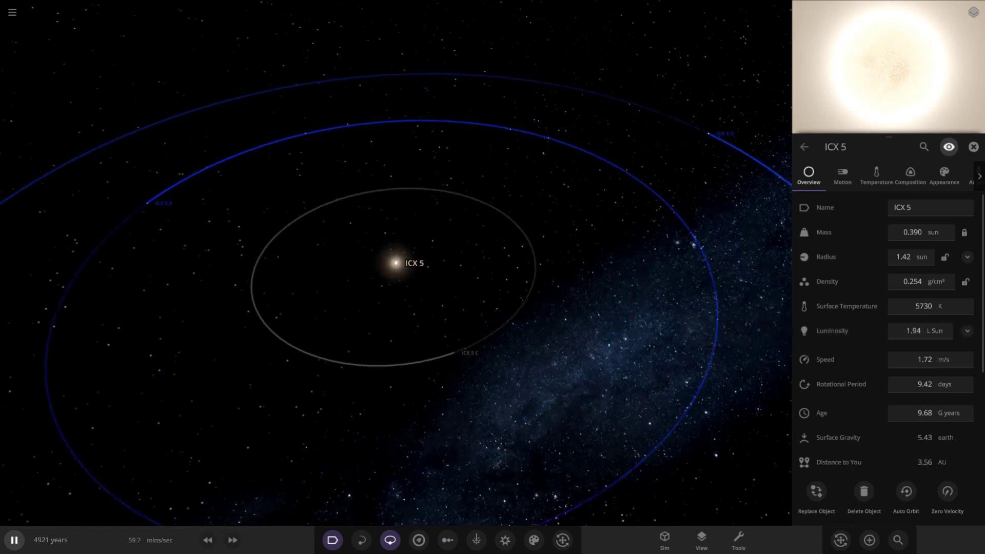
{"action": "left_click", "coordinate": [973, 147]}
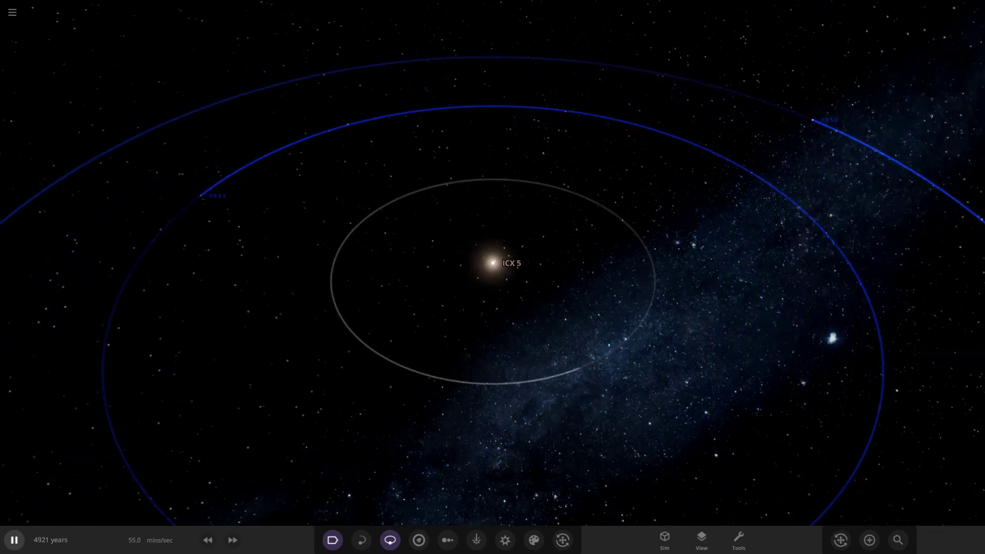
{"action": "double_click", "coordinate": [579, 368]}
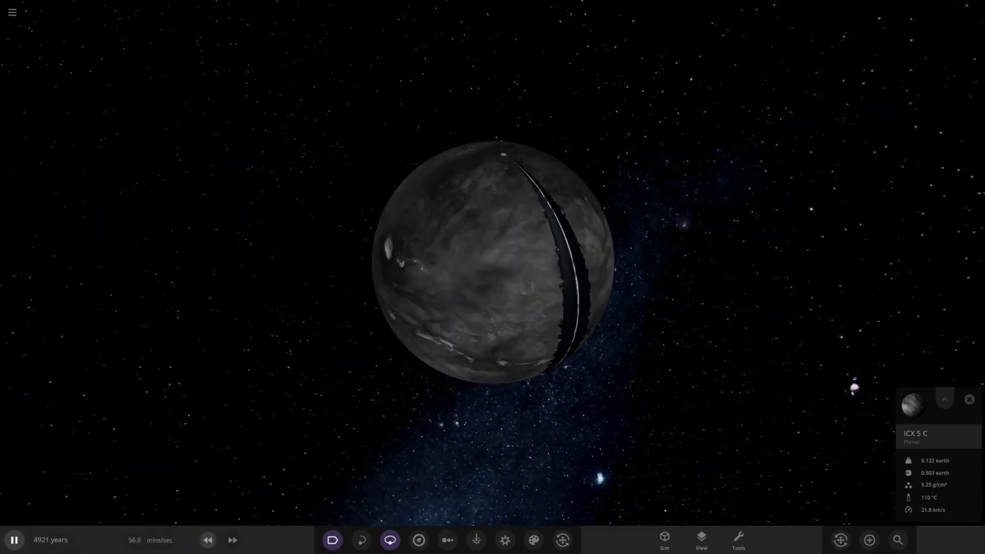
Slow the target simulation speed to 8.61 mins/sec and switch the view's lighting to Realistic.
{"action": "left_click", "coordinate": [208, 541]}
{"action": "left_click", "coordinate": [701, 541]}
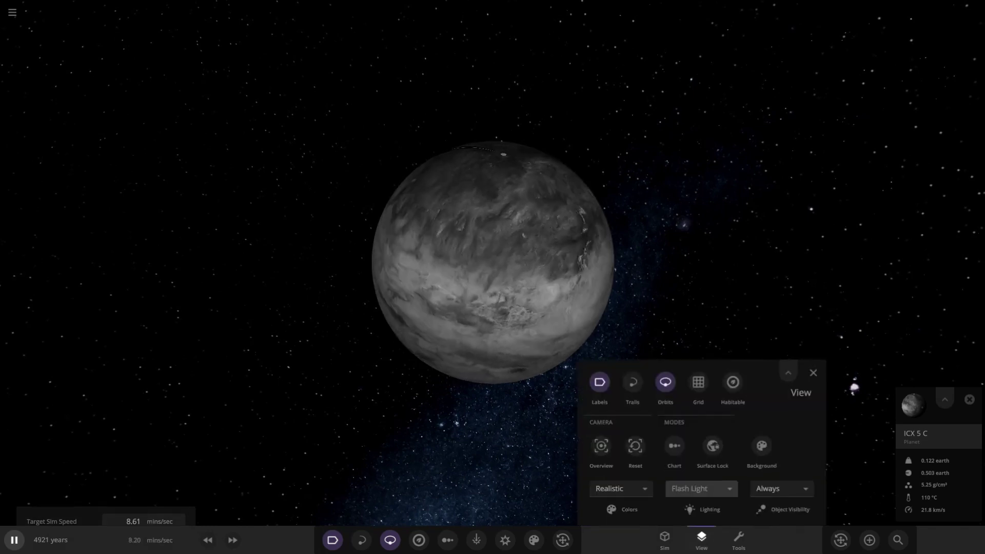
{"action": "left_click", "coordinate": [702, 489]}
{"action": "left_click", "coordinate": [702, 415]}
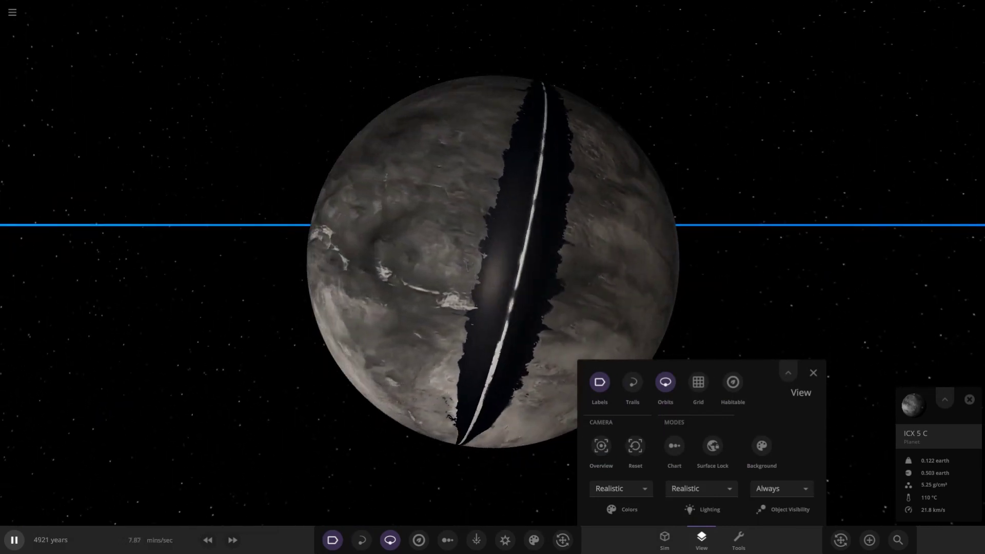
{"action": "key", "text": "Escape"}
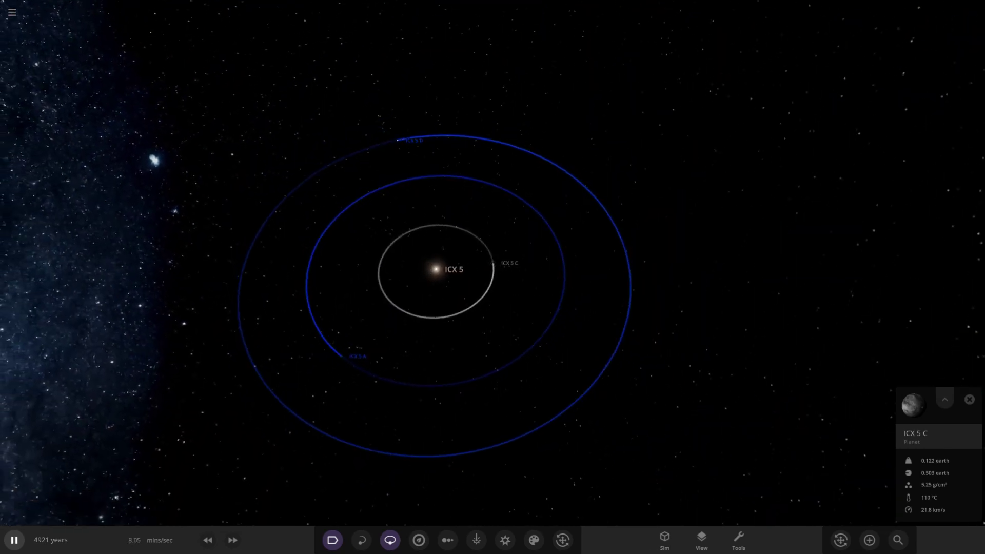
Go to the planet ICX 5 A and melt all of its surface water.
{"action": "left_click", "coordinate": [341, 352]}
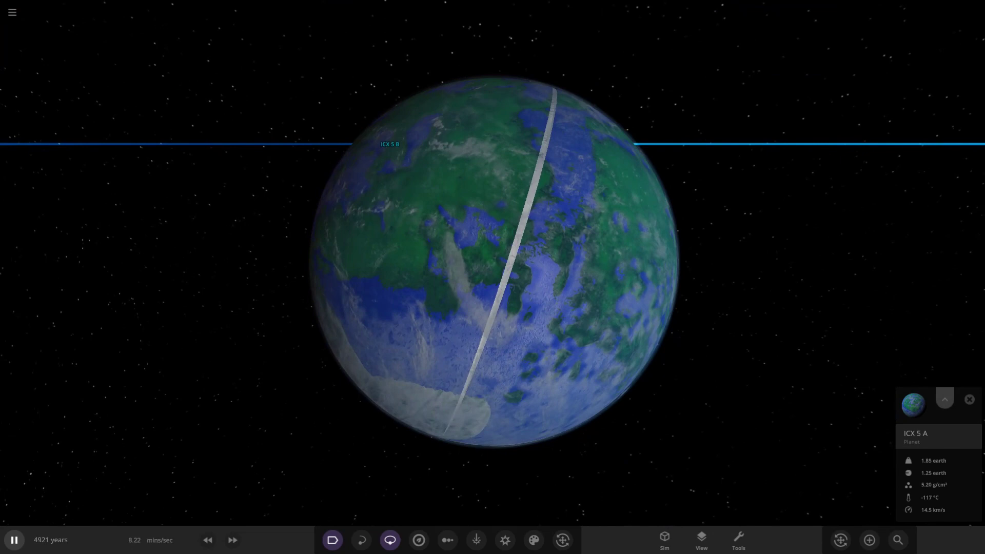
{"action": "left_click", "coordinate": [945, 399]}
{"action": "left_click", "coordinate": [877, 176]}
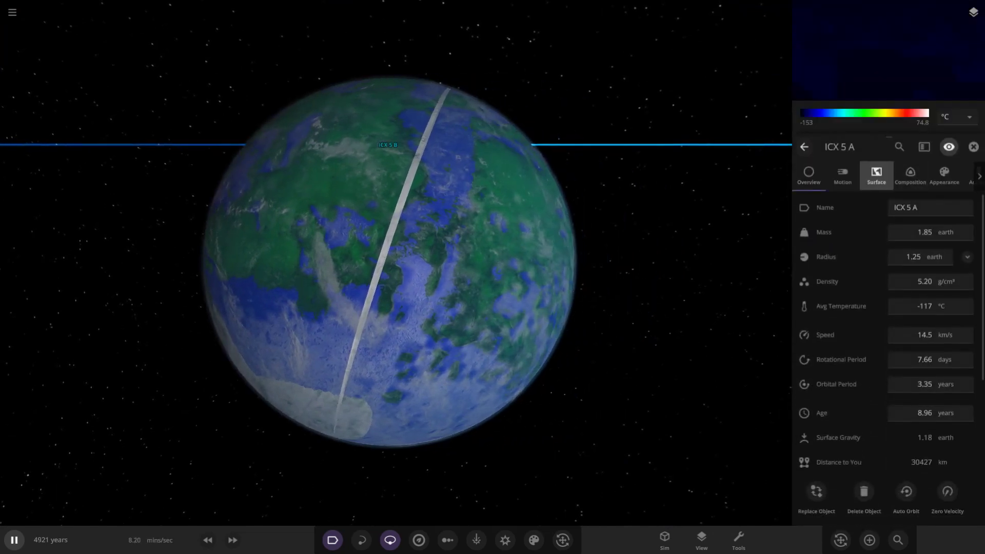
{"action": "left_click", "coordinate": [850, 426]}
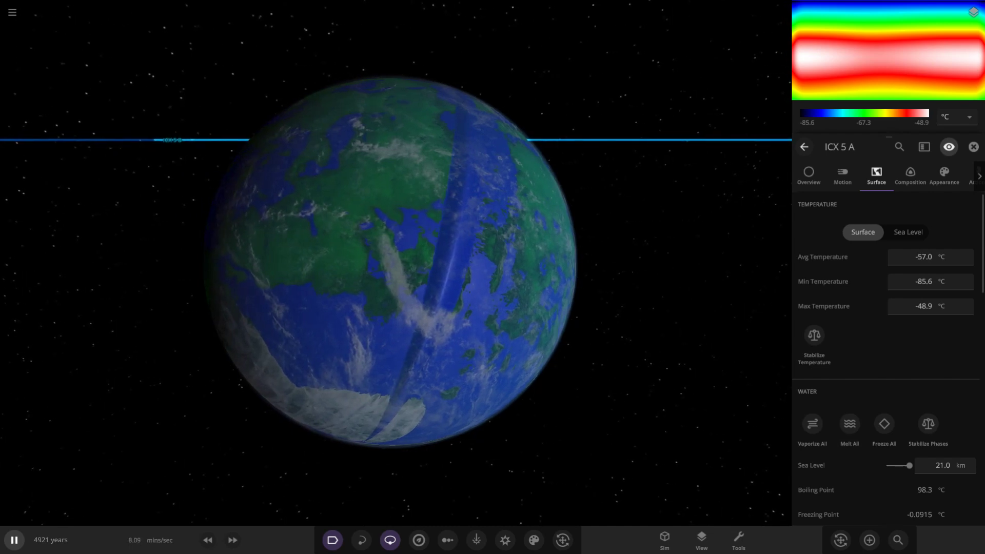
Speed up the simulation and set the average temperature of ICX 5 A to about 0 °C.
{"action": "left_click", "coordinate": [233, 540]}
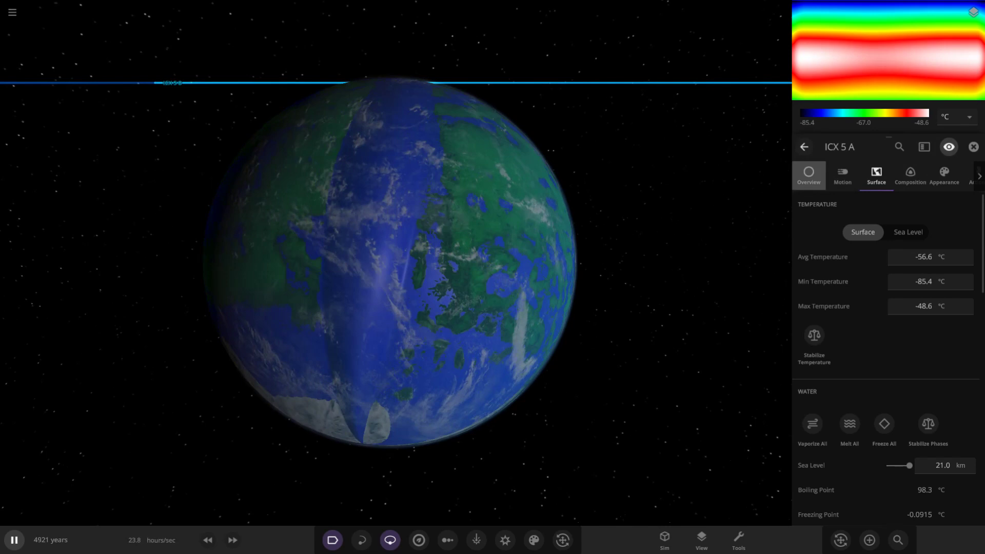
{"action": "left_click", "coordinate": [809, 175]}
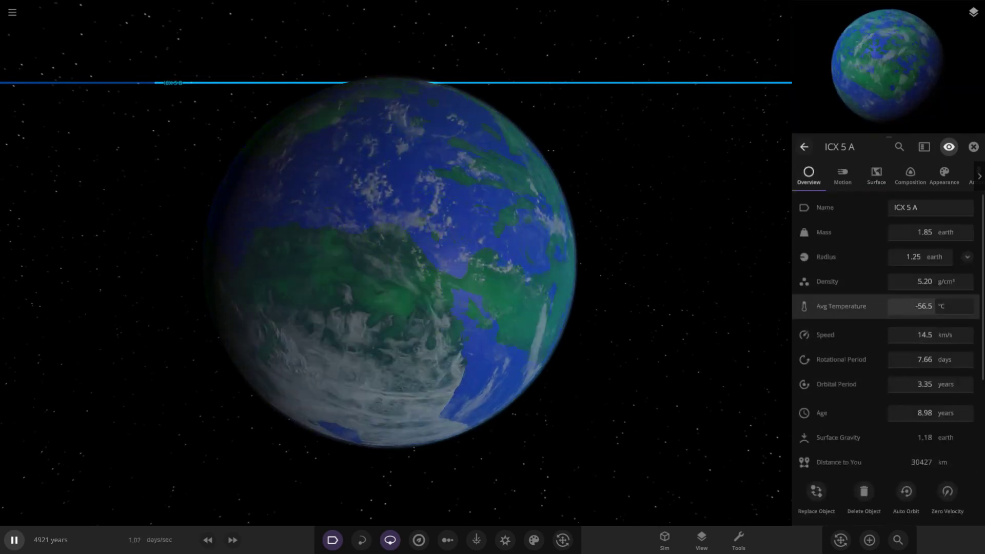
{"action": "left_click", "coordinate": [918, 306]}
{"action": "type", "text": "0.0744"}
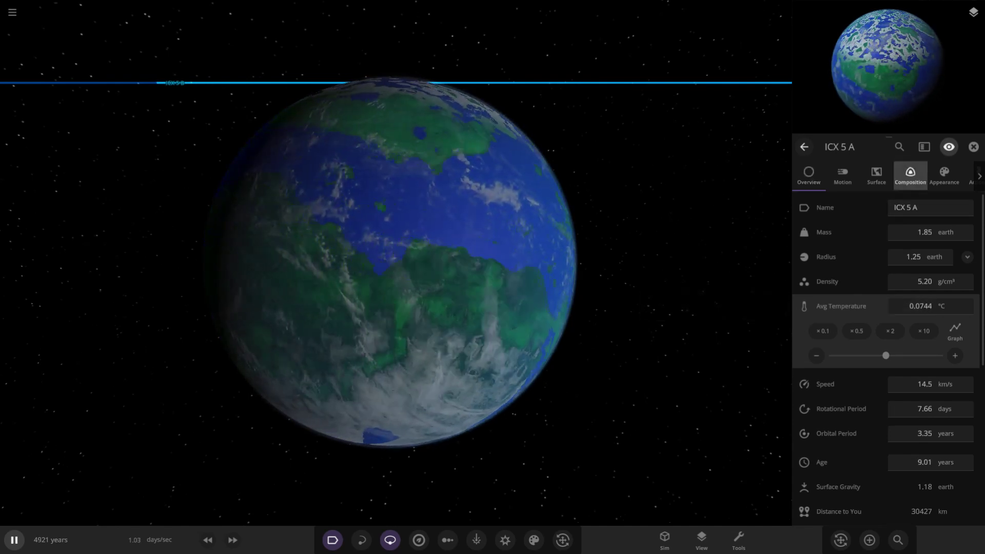
Examine the Earth similarity and life likelihood of ICX 5 A, and speed up the simulation further.
{"action": "left_click", "coordinate": [911, 174]}
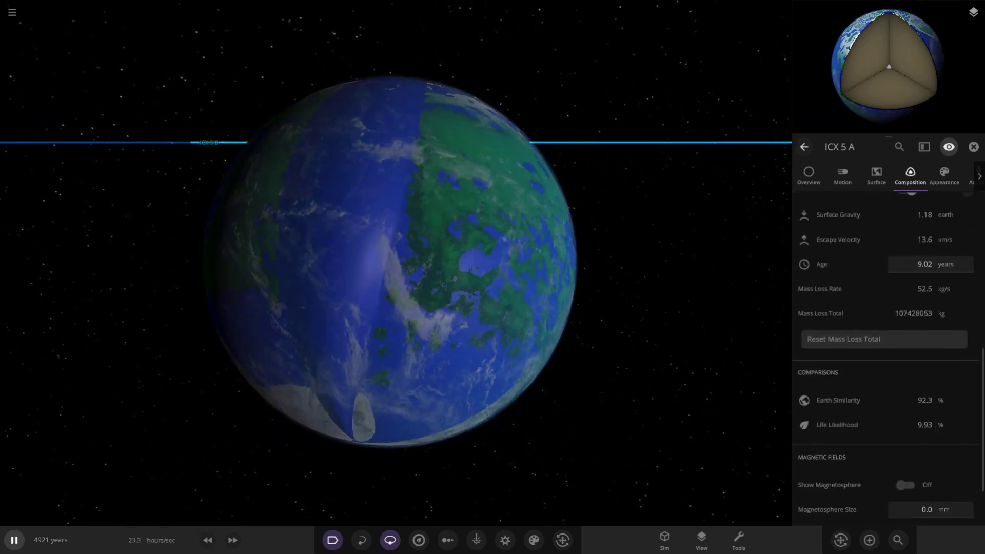
{"action": "left_click", "coordinate": [233, 540]}
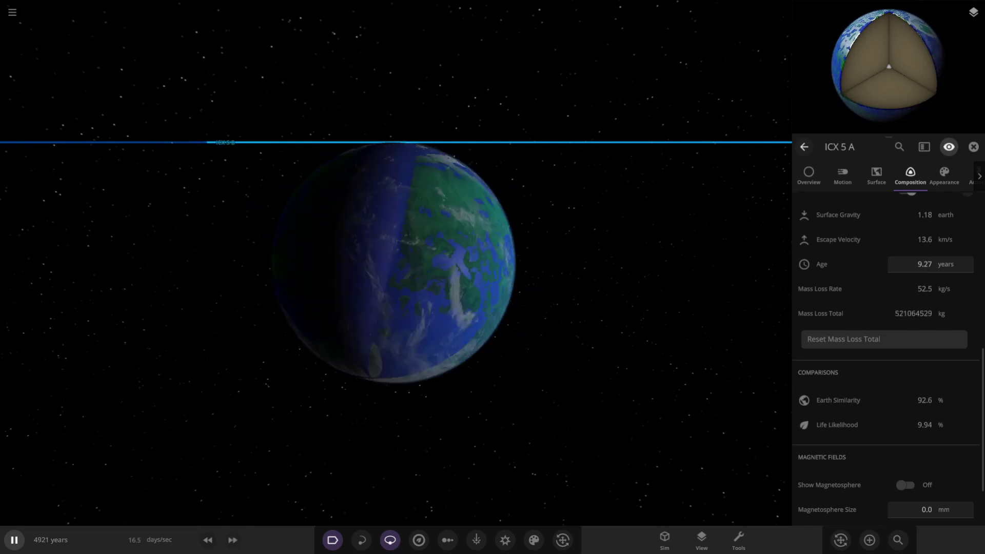
{"action": "left_click", "coordinate": [809, 175]}
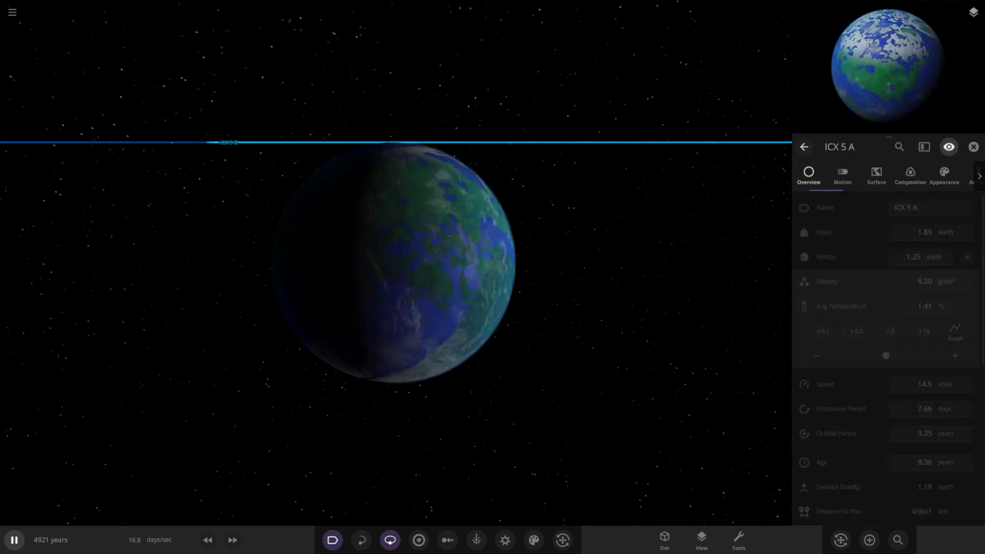
Raise the target simulation speed to 140474 days/sec while viewing the planets' orbits around ICX 5.
{"action": "scroll", "coordinate": [395, 263], "scroll_direction": "down", "scroll_amount": 15}
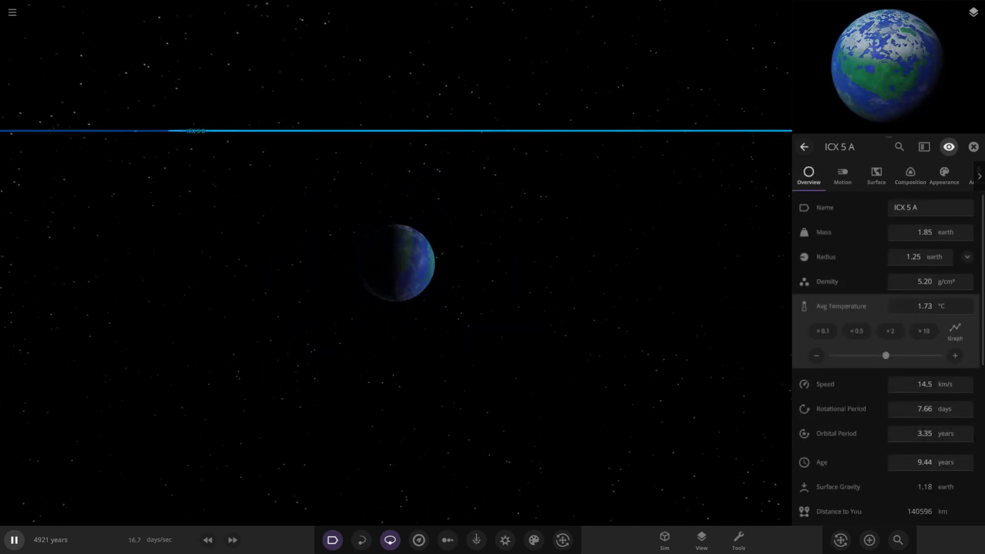
{"action": "left_click_drag", "start_coordinate": [395, 262], "coordinate": [477, 336]}
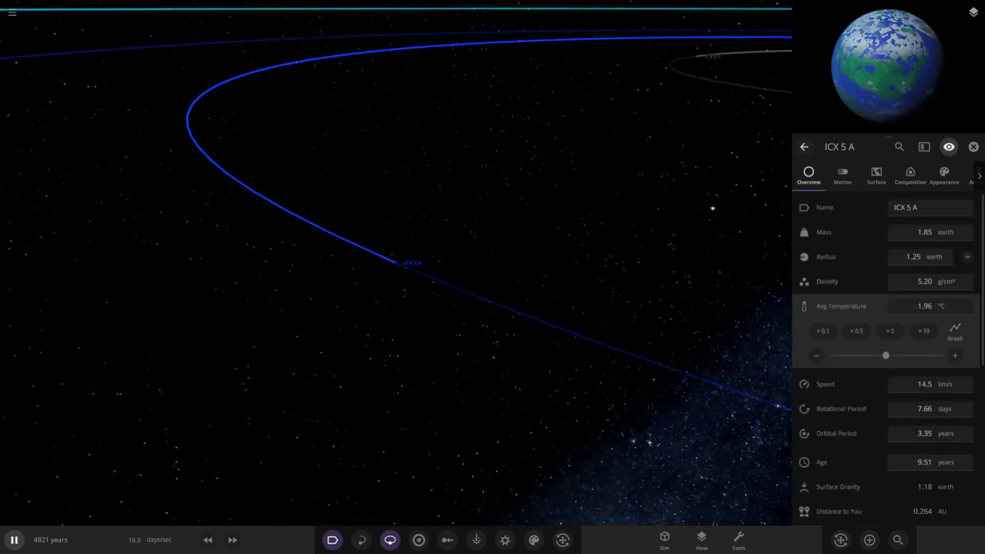
{"action": "scroll", "coordinate": [395, 263], "scroll_direction": "down", "scroll_amount": 8}
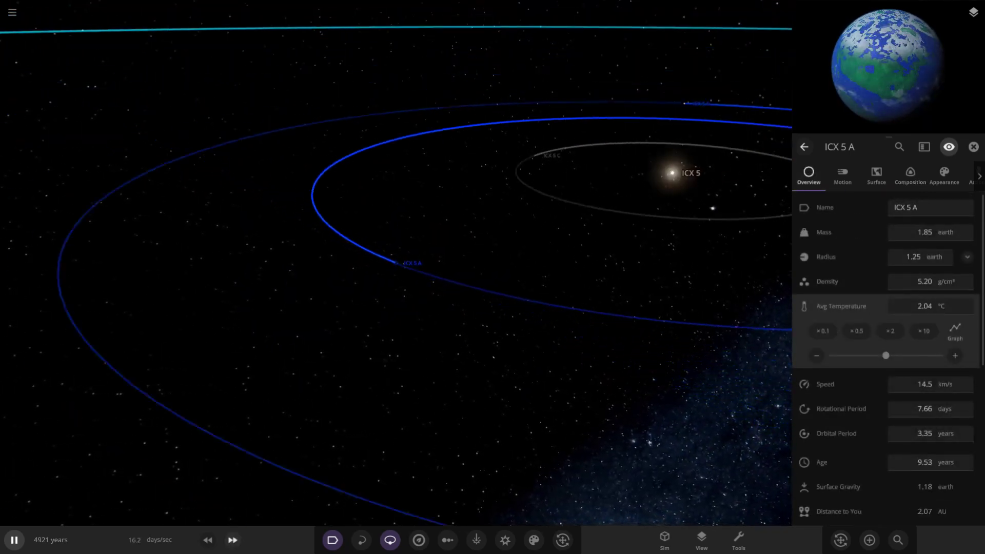
{"action": "left_click", "coordinate": [232, 540]}
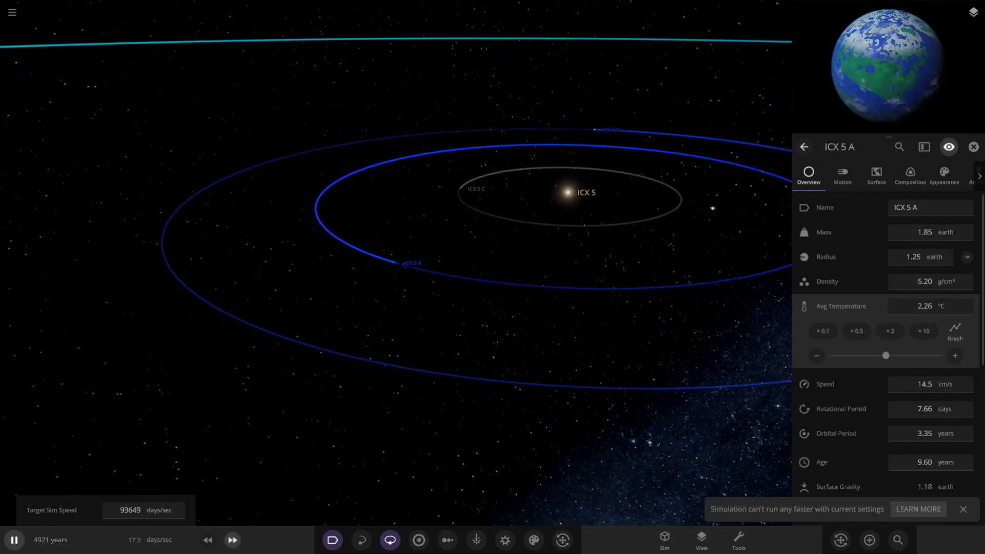
{"action": "left_click", "coordinate": [232, 540]}
{"action": "scroll", "coordinate": [396, 263], "scroll_direction": "down", "scroll_amount": 5}
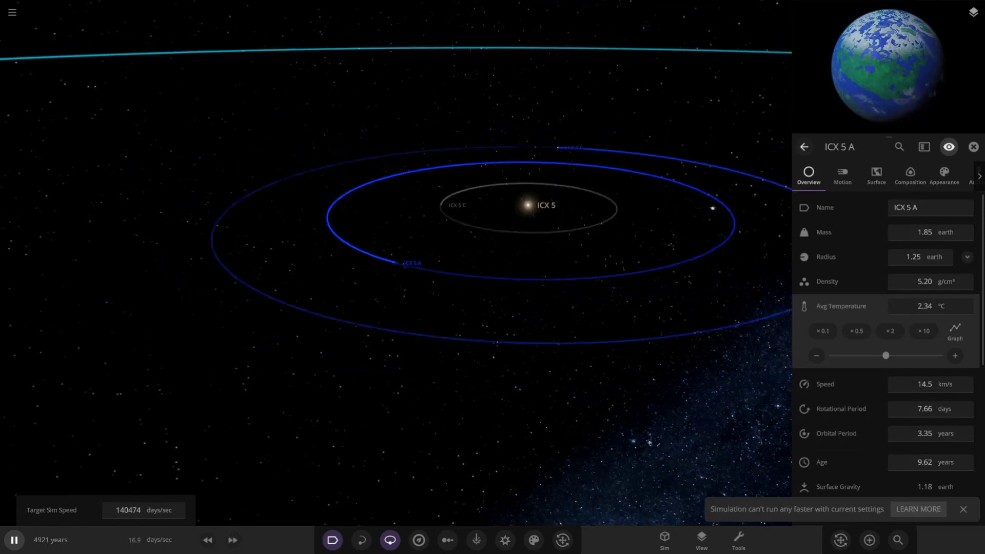
{"action": "left_click_drag", "start_coordinate": [395, 263], "coordinate": [400, 319]}
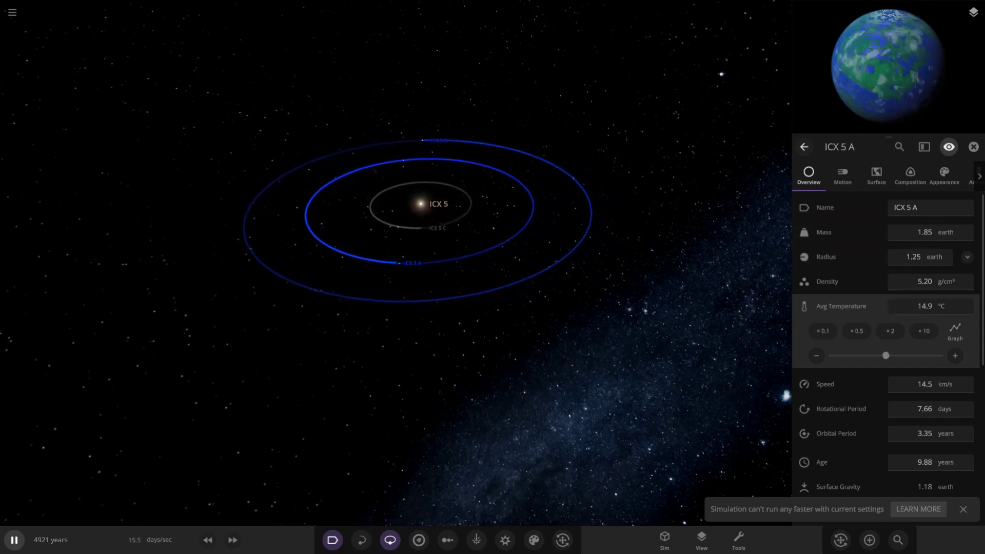
{"action": "left_click_drag", "start_coordinate": [395, 263], "coordinate": [404, 318]}
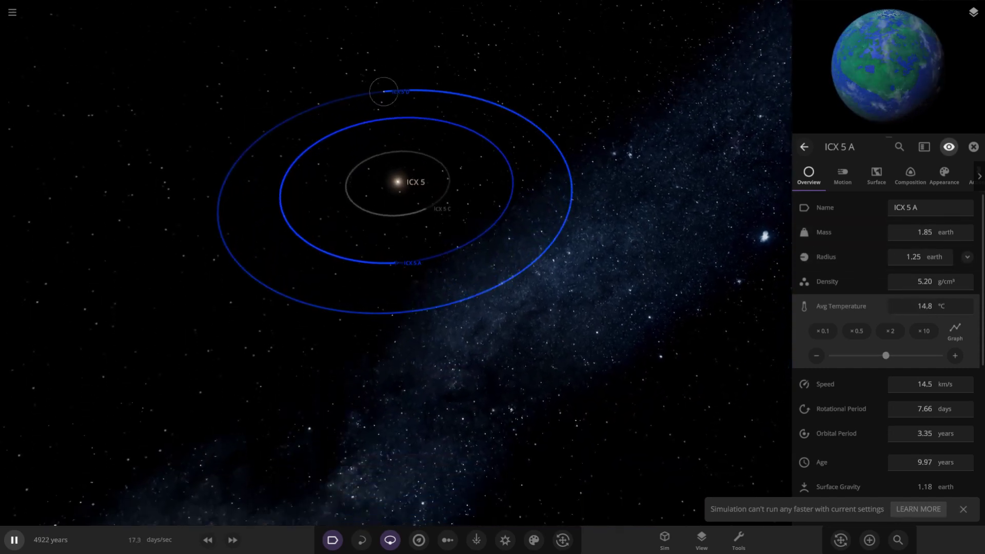
Move in on the planet ICX 5 D and lower the target simulation speed to 1366 days/sec.
{"action": "double_click", "coordinate": [384, 91]}
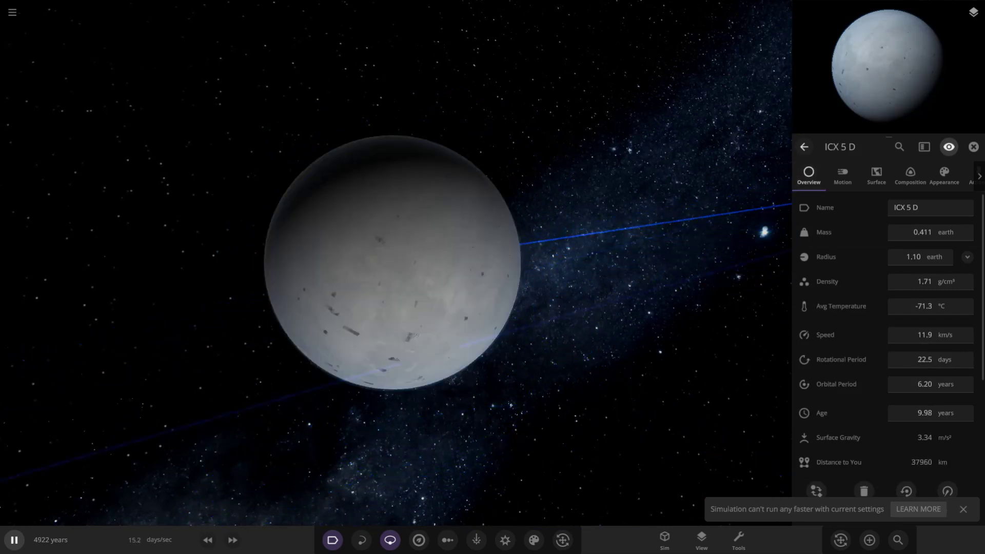
{"action": "scroll", "coordinate": [393, 263], "scroll_direction": "down", "scroll_amount": 5}
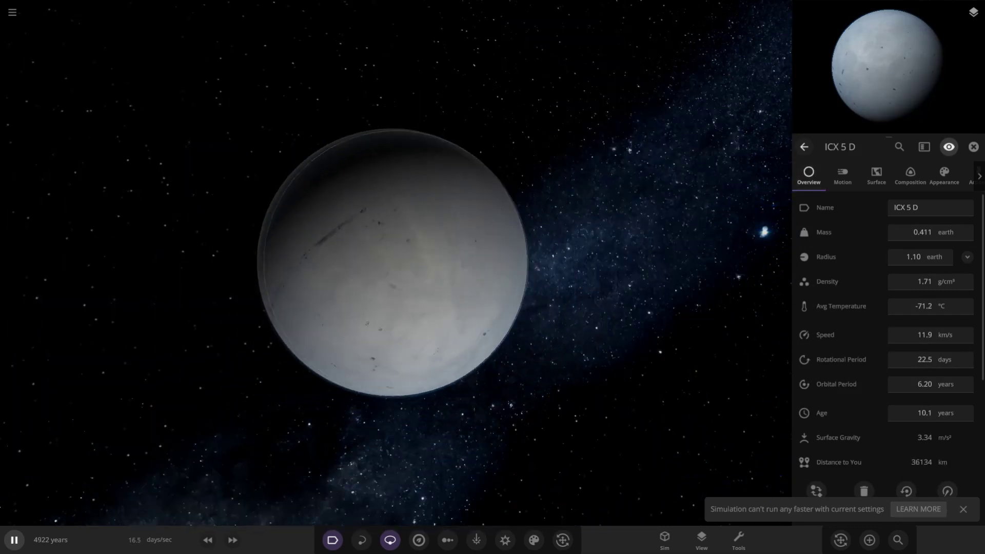
{"action": "left_click", "coordinate": [208, 540]}
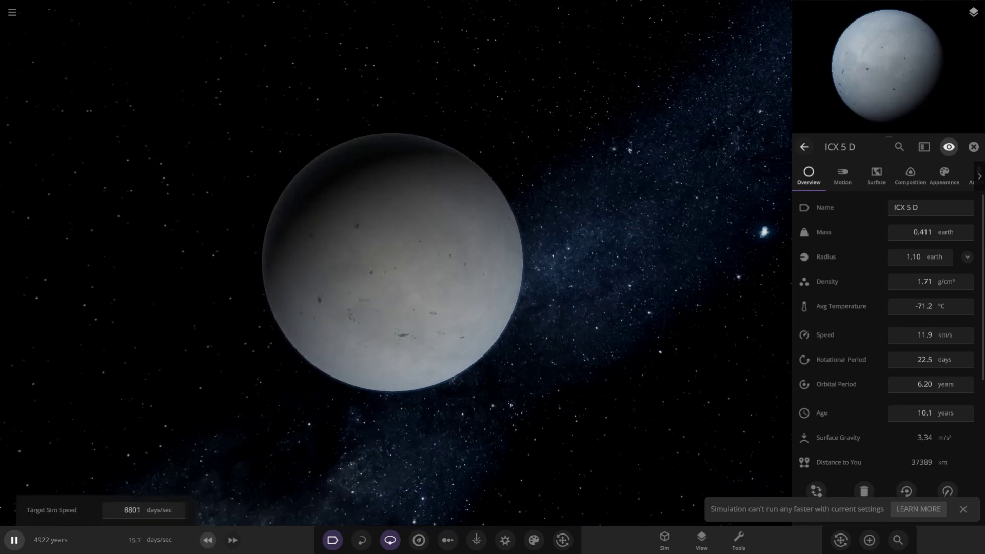
Melt all the water on ICX 5 D and set its average temperature to 0 °C.
{"action": "left_click", "coordinate": [877, 175]}
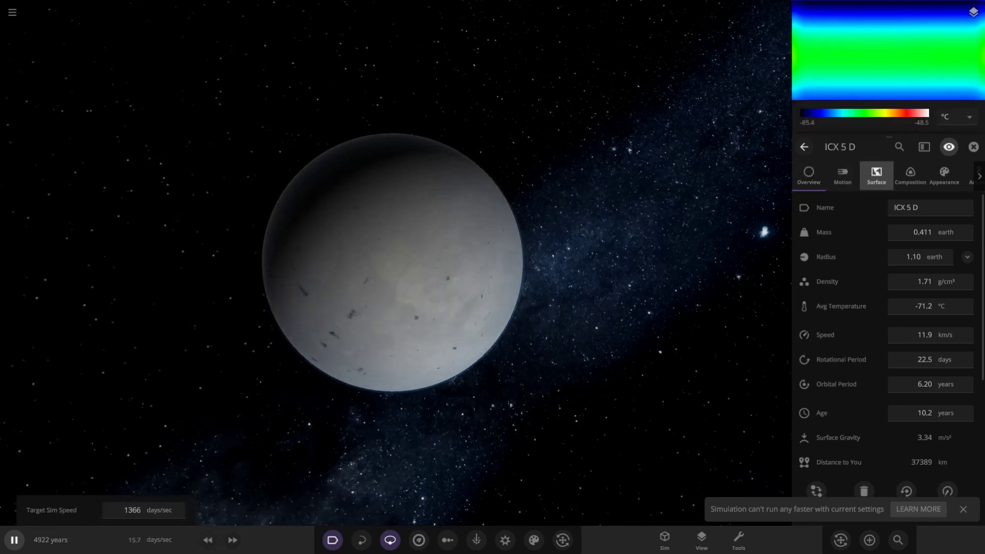
{"action": "left_click", "coordinate": [850, 426]}
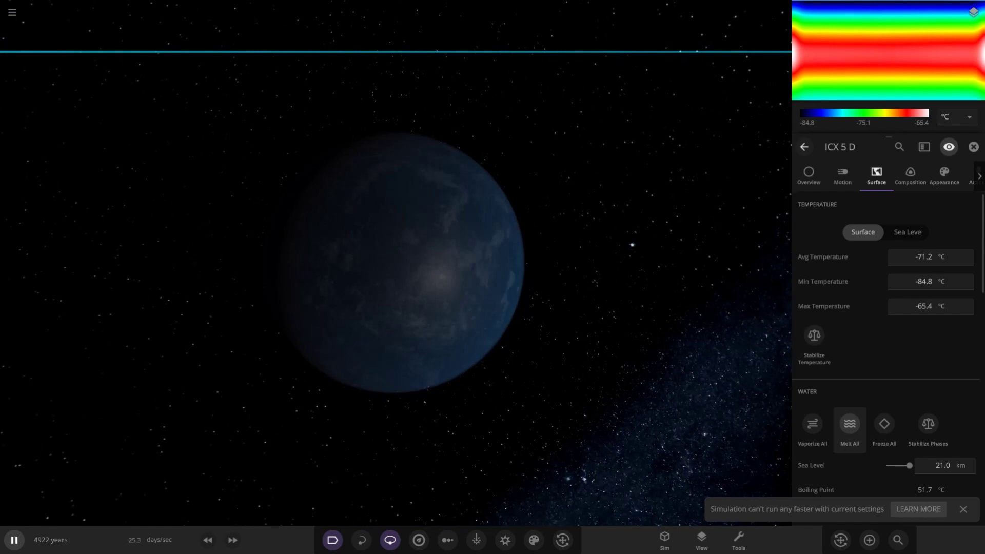
{"action": "left_click", "coordinate": [809, 174]}
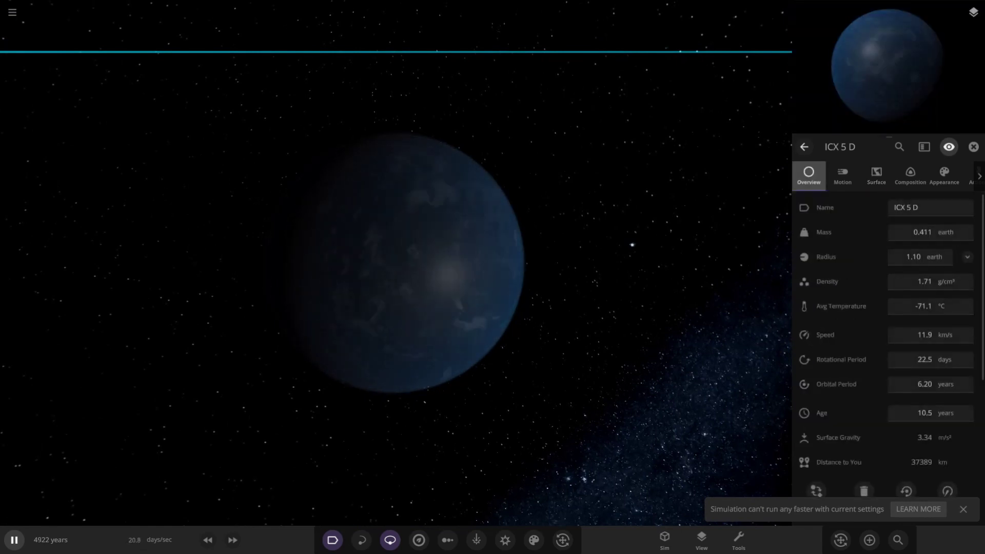
{"action": "type", "text": "0"}
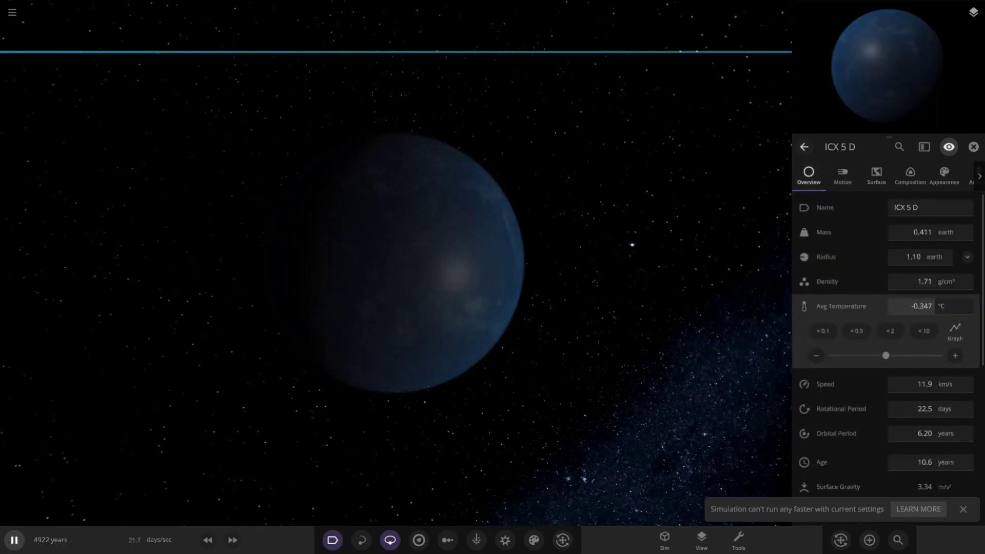
Move the view from ICX 5 D to the ringed outer planet ICX 5 B and pause the simulation.
{"action": "scroll", "coordinate": [396, 263], "scroll_direction": "up", "scroll_amount": 3}
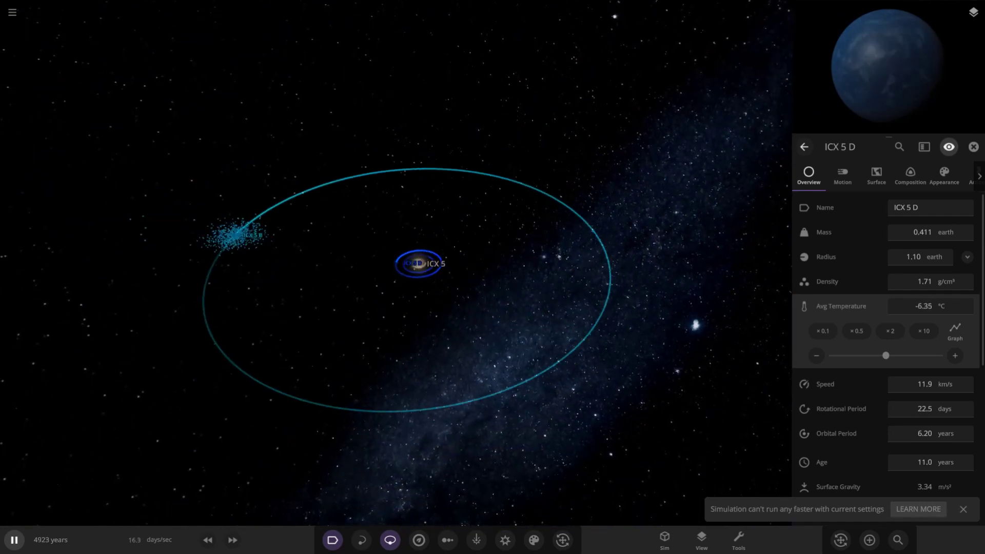
{"action": "left_click", "coordinate": [251, 245]}
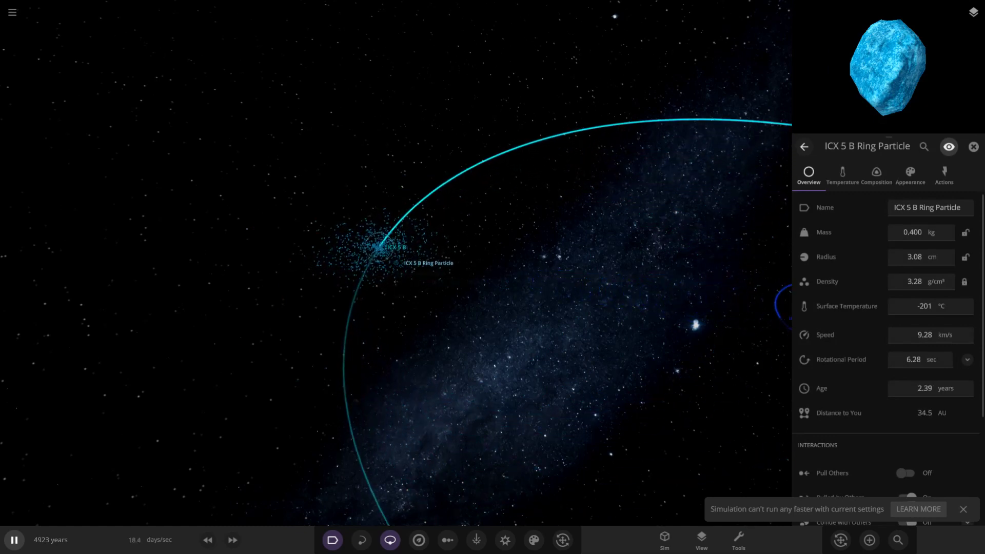
{"action": "double_click", "coordinate": [380, 247]}
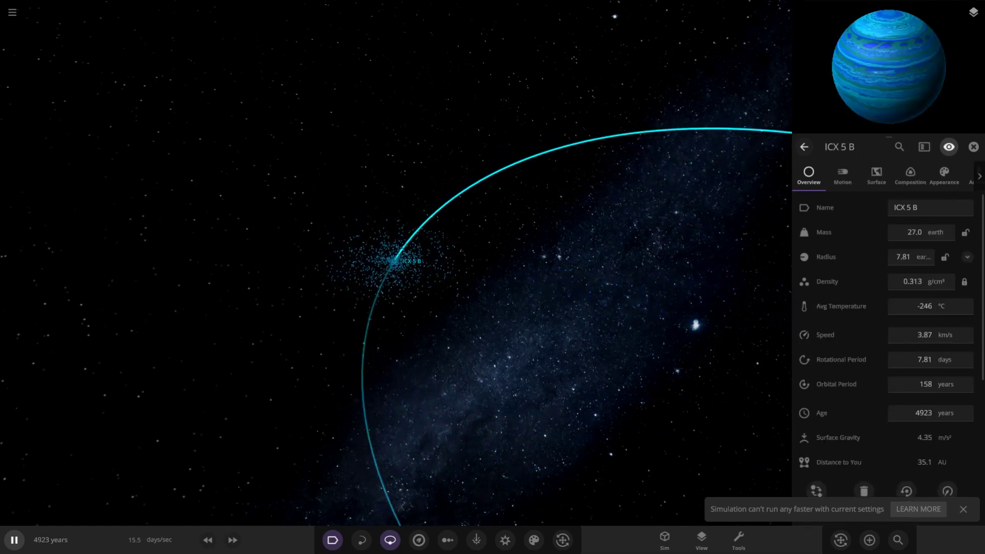
{"action": "scroll", "coordinate": [379, 247], "scroll_direction": "up", "scroll_amount": 8}
{"action": "key", "text": "space"}
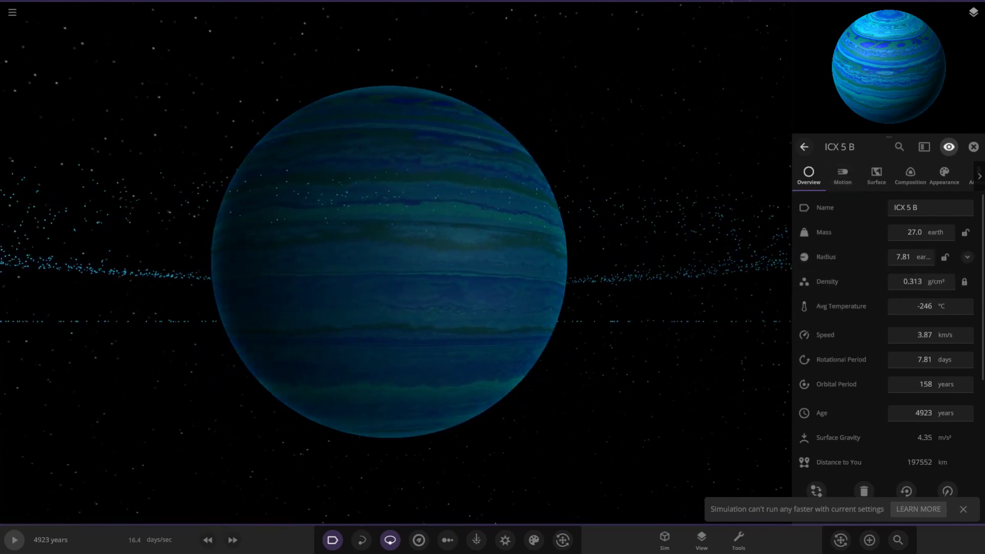
Hide the object labels and orbit lines, and inspect ICX 5 B and its particle ring from several distances and angles.
{"action": "scroll", "coordinate": [390, 262], "scroll_direction": "up", "scroll_amount": 5}
{"action": "scroll", "coordinate": [390, 262], "scroll_direction": "down", "scroll_amount": 8}
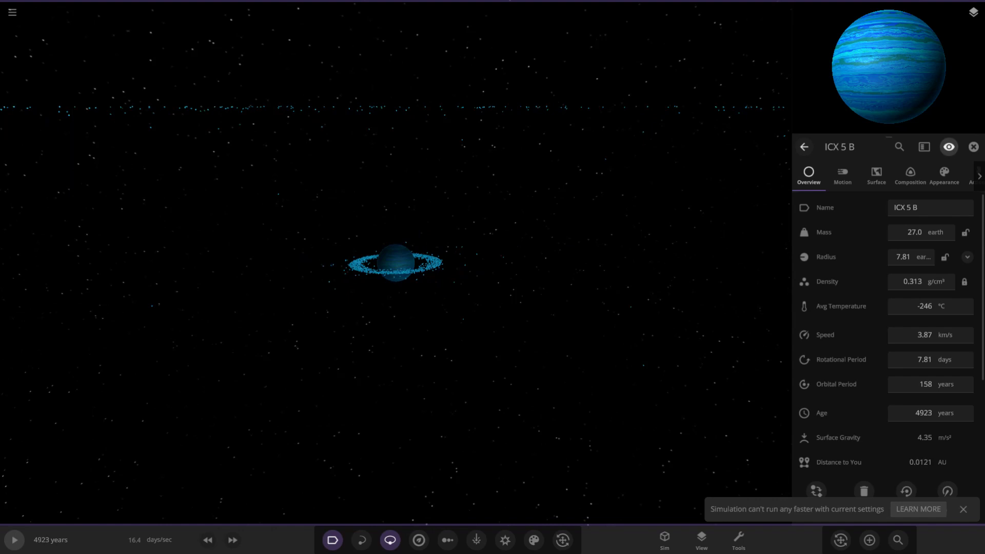
{"action": "scroll", "coordinate": [396, 263], "scroll_direction": "down", "scroll_amount": 15}
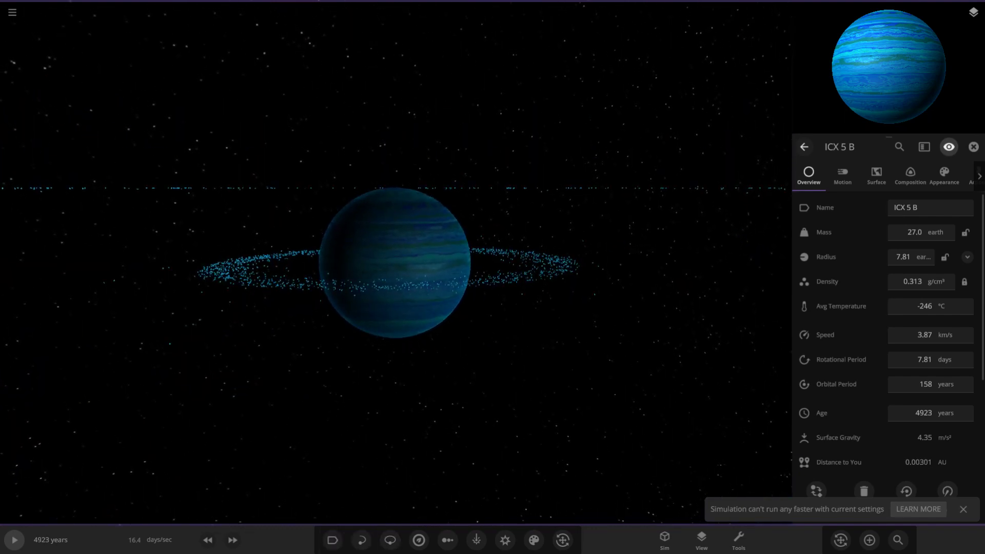
{"action": "key", "text": "Escape"}
{"action": "scroll", "coordinate": [492, 263], "scroll_direction": "up", "scroll_amount": 3}
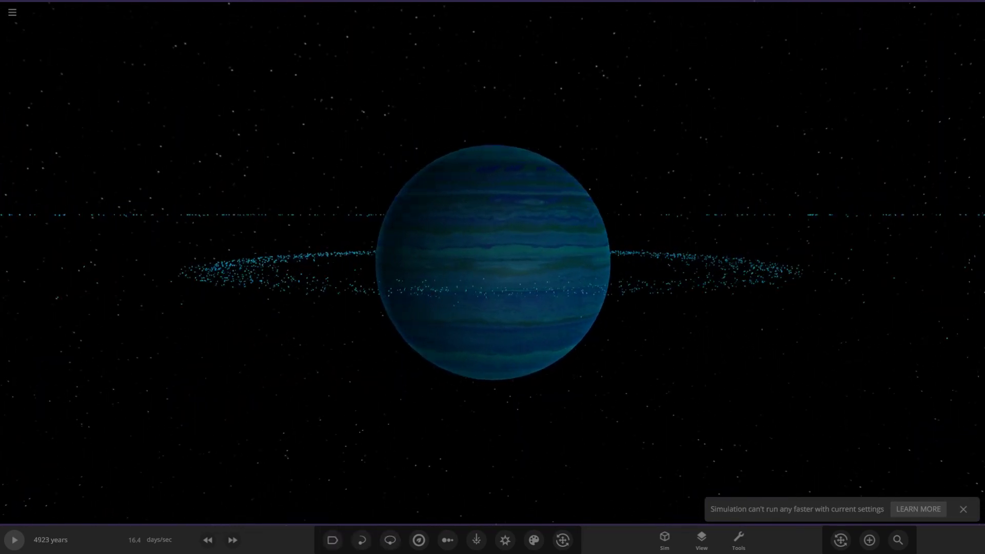
{"action": "scroll", "coordinate": [492, 263], "scroll_direction": "up", "scroll_amount": 5}
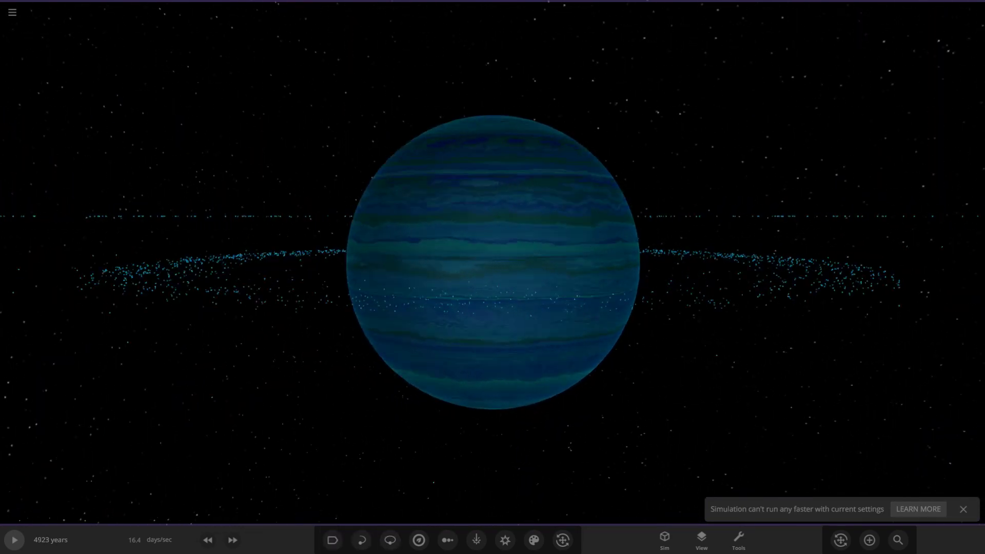
{"action": "left_click_drag", "start_coordinate": [493, 263], "coordinate": [380, 329]}
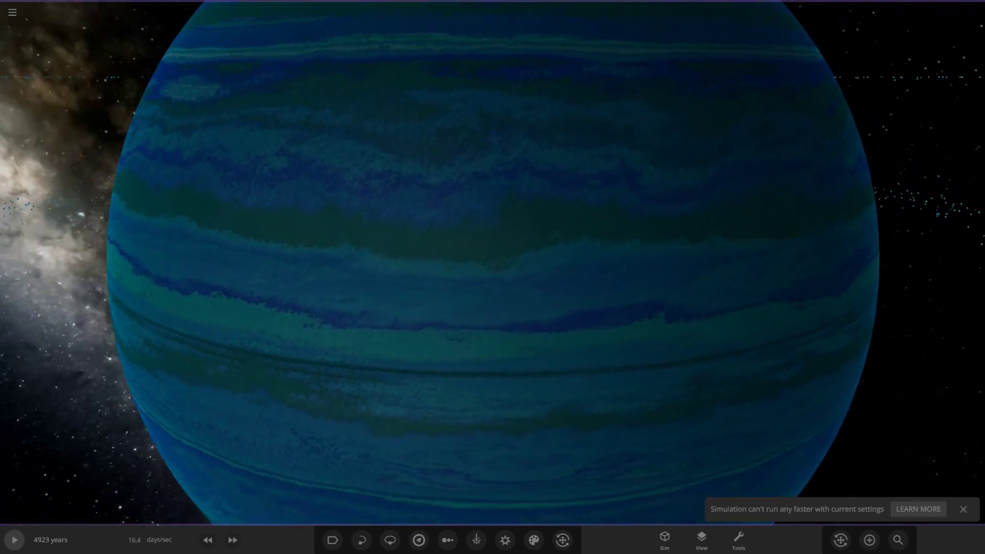
{"action": "double_click", "coordinate": [648, 497]}
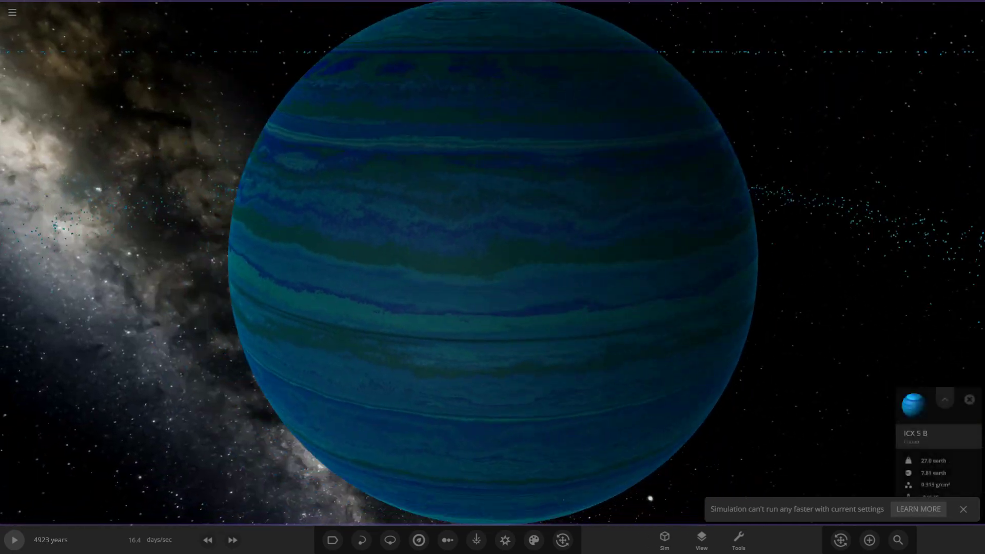
{"action": "left_click_drag", "start_coordinate": [649, 497], "coordinate": [801, 492]}
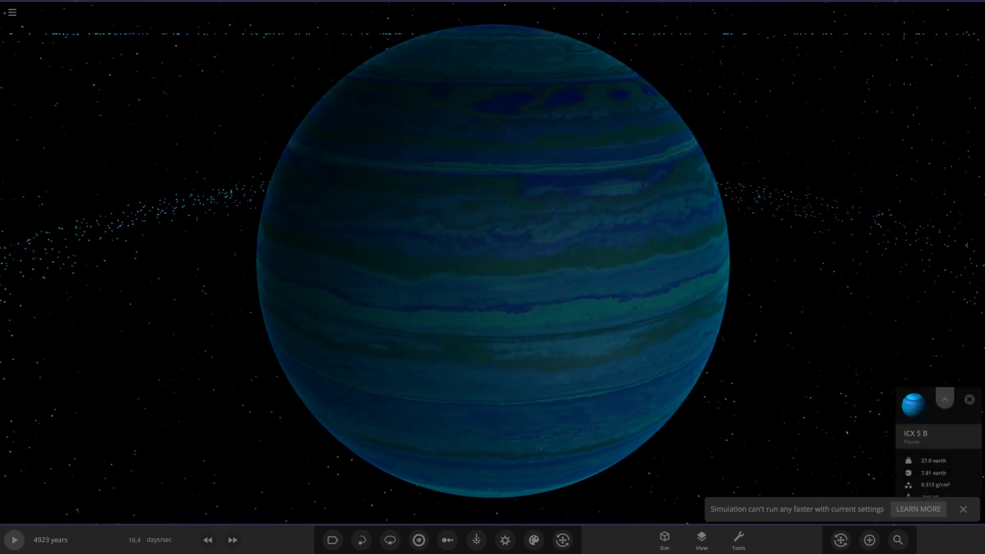
Save the planet ICX 5 B as a user object under the name ICX 5 B.
{"action": "left_click", "coordinate": [945, 399]}
{"action": "scroll", "coordinate": [395, 262], "scroll_direction": "down", "scroll_amount": 4}
{"action": "scroll", "coordinate": [395, 262], "scroll_direction": "up", "scroll_amount": 5}
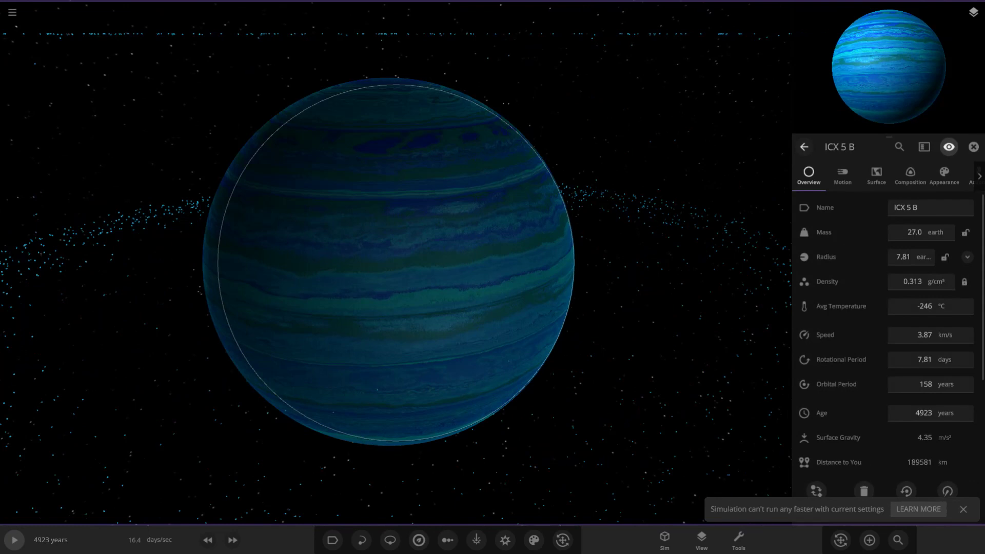
{"action": "left_click_drag", "start_coordinate": [395, 287], "coordinate": [382, 261]}
{"action": "scroll", "coordinate": [395, 262], "scroll_direction": "down", "scroll_amount": 2}
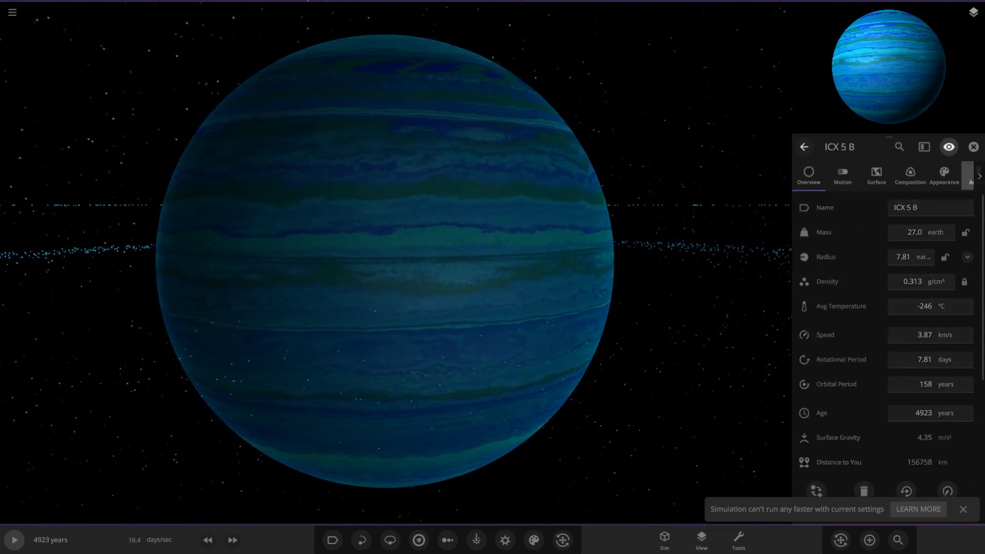
{"action": "left_click", "coordinate": [968, 176]}
{"action": "left_click", "coordinate": [818, 213]}
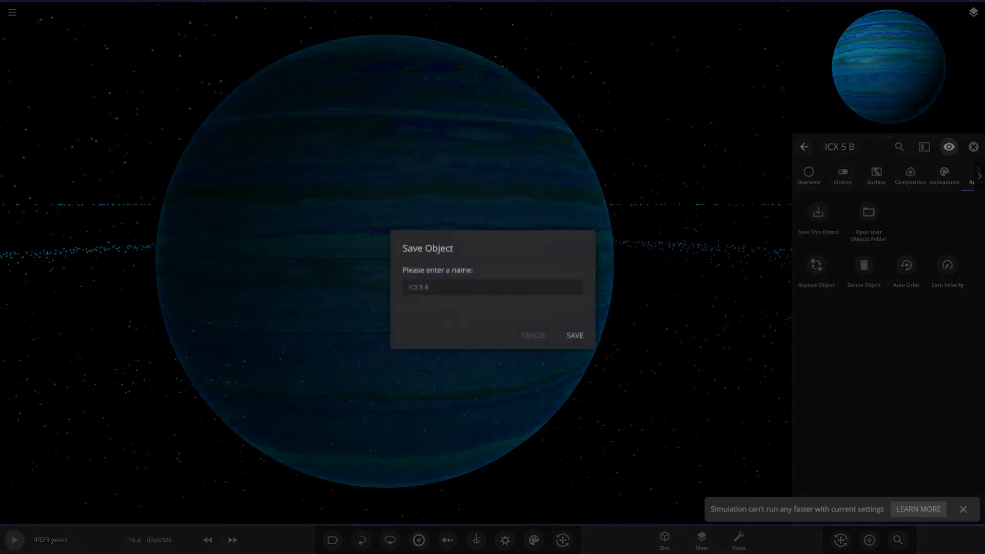
{"action": "left_click", "coordinate": [575, 335]}
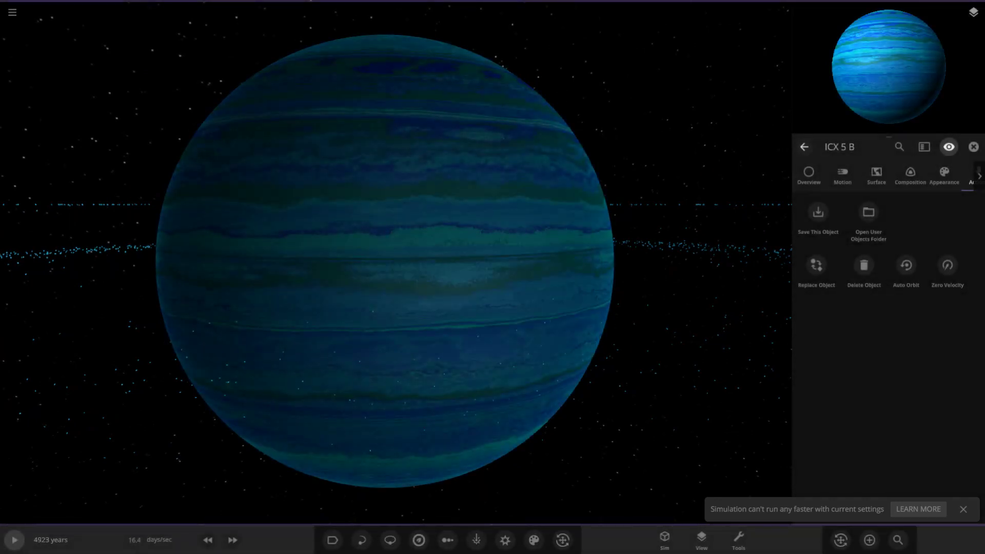
Switch the view's lighting from Realistic to Studio and inspect the cloud bands of ICX 5 B up close.
{"action": "left_click_drag", "start_coordinate": [462, 251], "coordinate": [390, 272]}
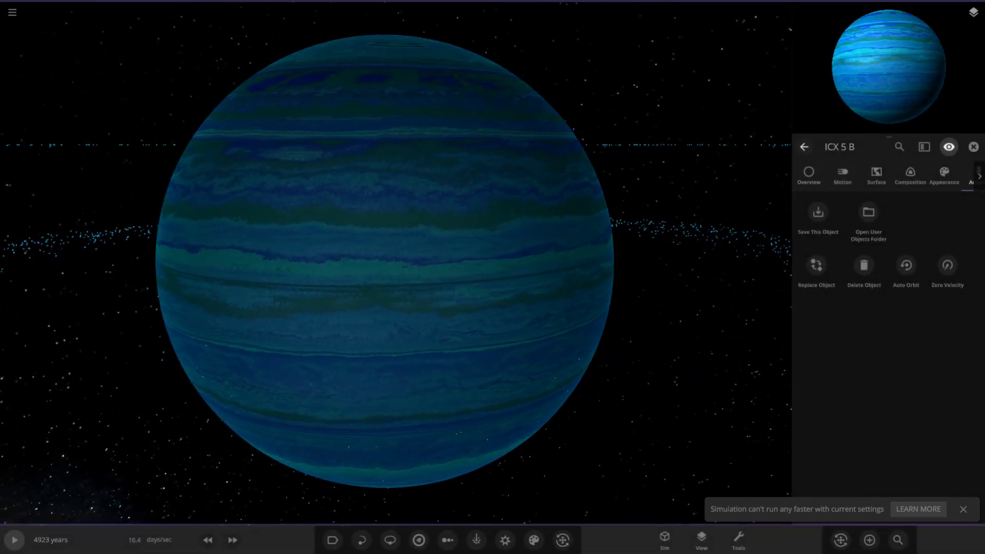
{"action": "left_click", "coordinate": [701, 540]}
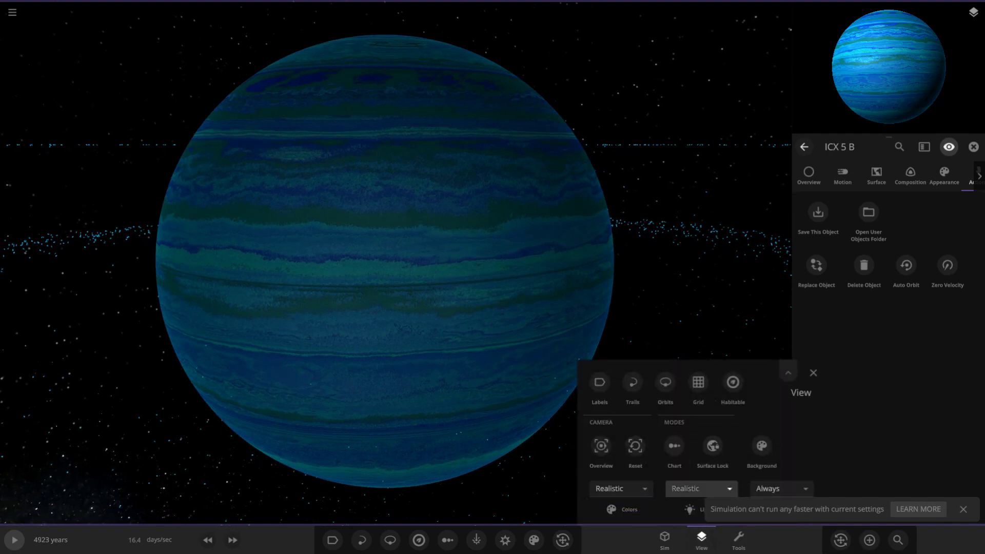
{"action": "left_click", "coordinate": [701, 489]}
{"action": "left_click", "coordinate": [690, 438]}
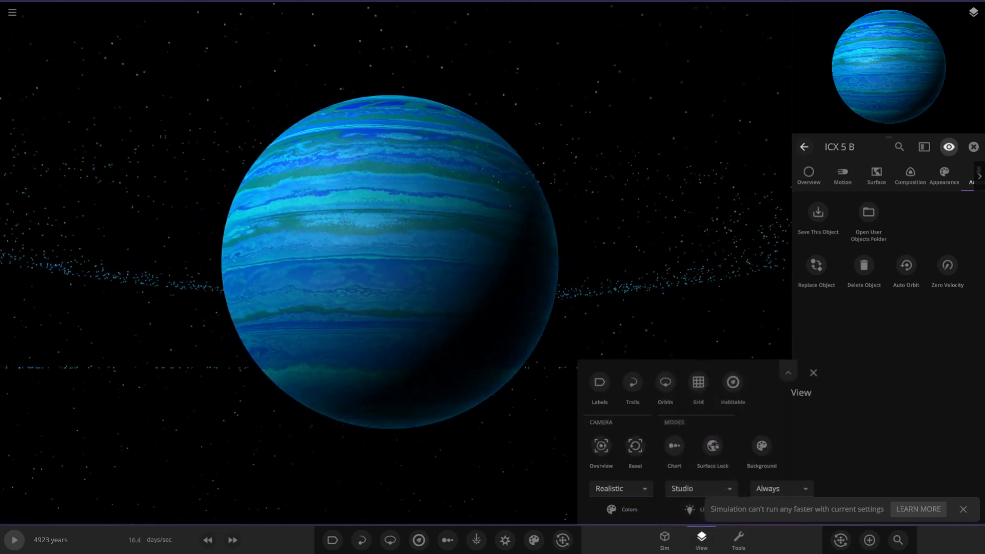
{"action": "scroll", "coordinate": [390, 261], "scroll_direction": "down", "scroll_amount": 2}
{"action": "left_click_drag", "start_coordinate": [390, 288], "coordinate": [385, 246]}
{"action": "scroll", "coordinate": [385, 257], "scroll_direction": "up", "scroll_amount": 7}
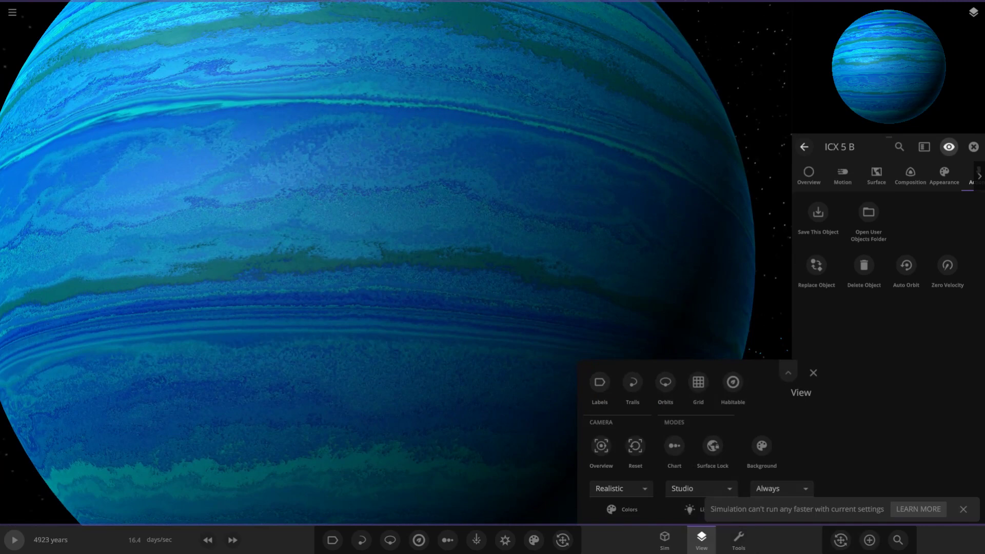
{"action": "left_click", "coordinate": [813, 373]}
{"action": "scroll", "coordinate": [385, 261], "scroll_direction": "down", "scroll_amount": 5}
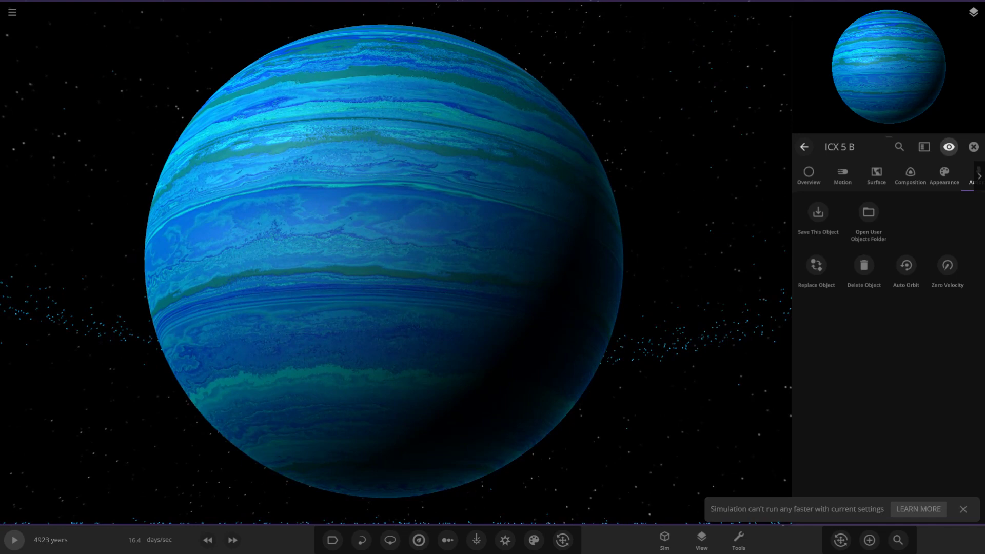
Display the radius of ICX 5 B in kilometres in its overview properties.
{"action": "left_click_drag", "start_coordinate": [390, 256], "coordinate": [382, 323]}
{"action": "left_click", "coordinate": [809, 174]}
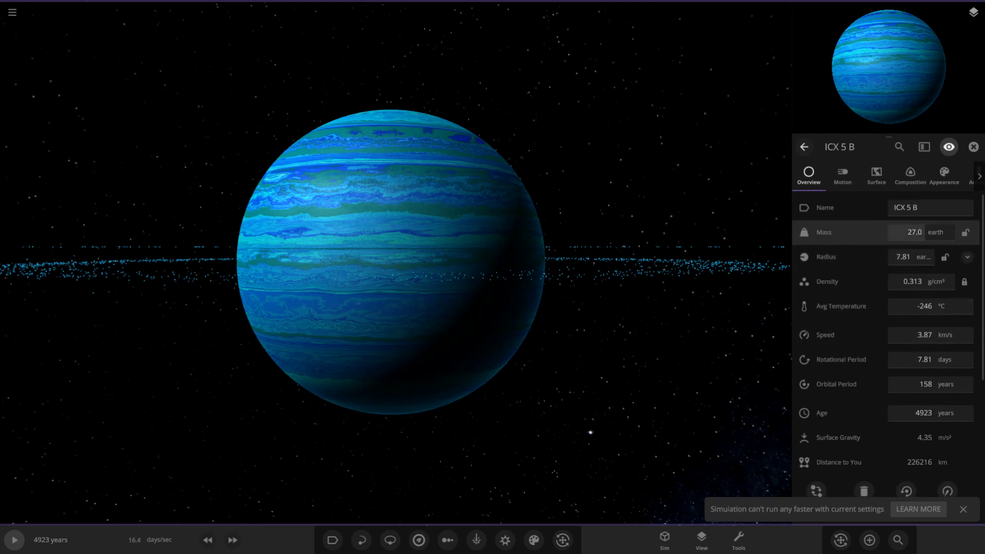
{"action": "left_click", "coordinate": [923, 256]}
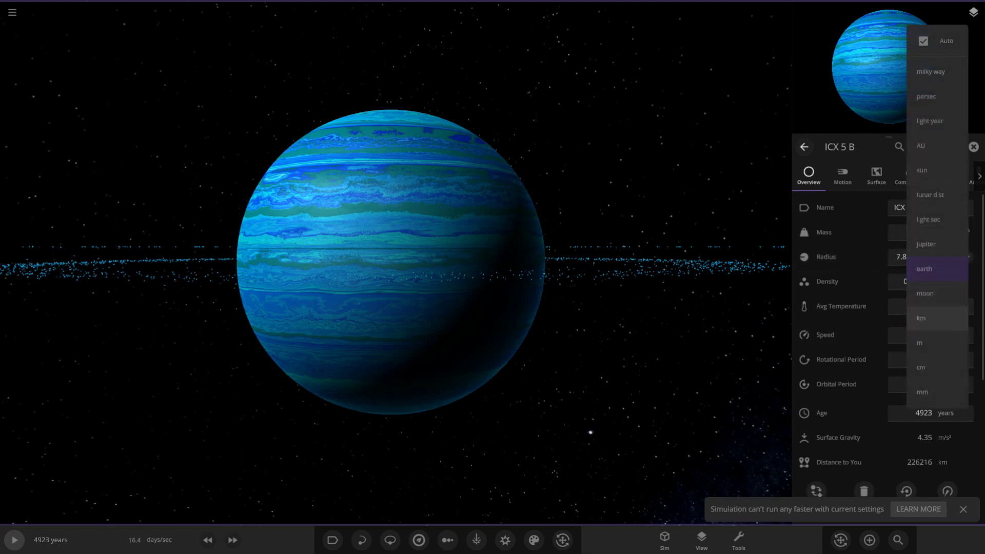
{"action": "left_click", "coordinate": [922, 319]}
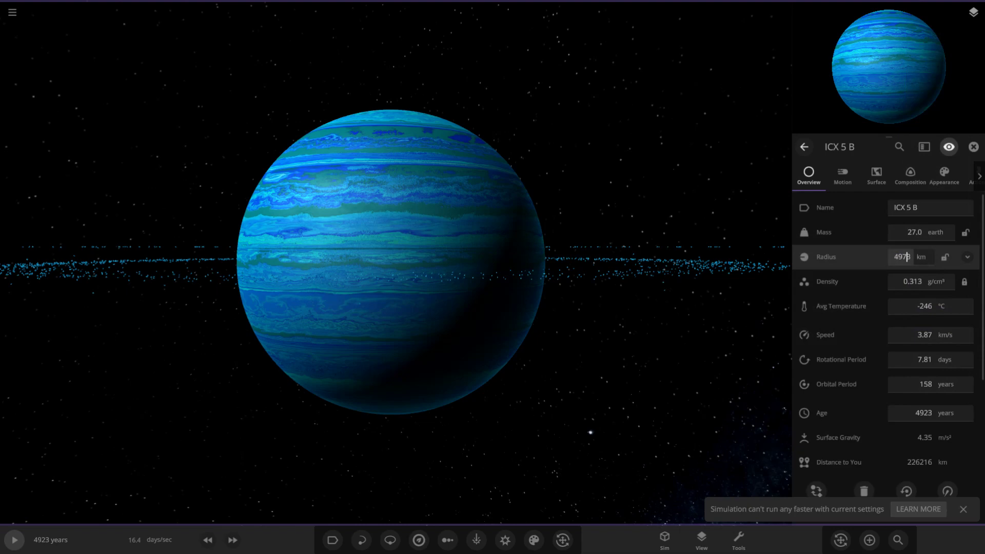
{"action": "left_click_drag", "start_coordinate": [461, 247], "coordinate": [539, 293]}
{"action": "scroll", "coordinate": [394, 263], "scroll_direction": "down", "scroll_amount": 5}
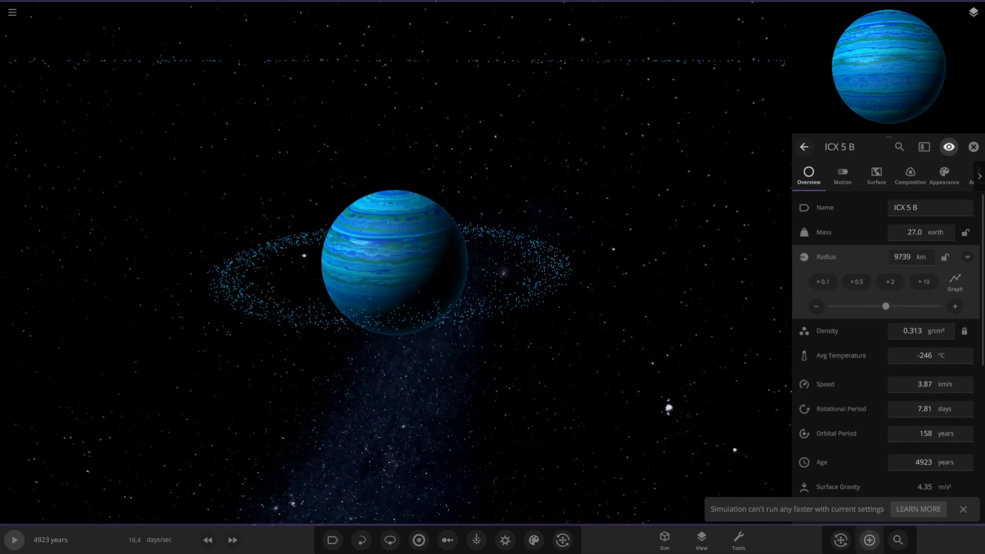
Preview Neptune as an object to add and hold it beside ICX 5 B to compare their sizes.
{"action": "left_click", "coordinate": [869, 540]}
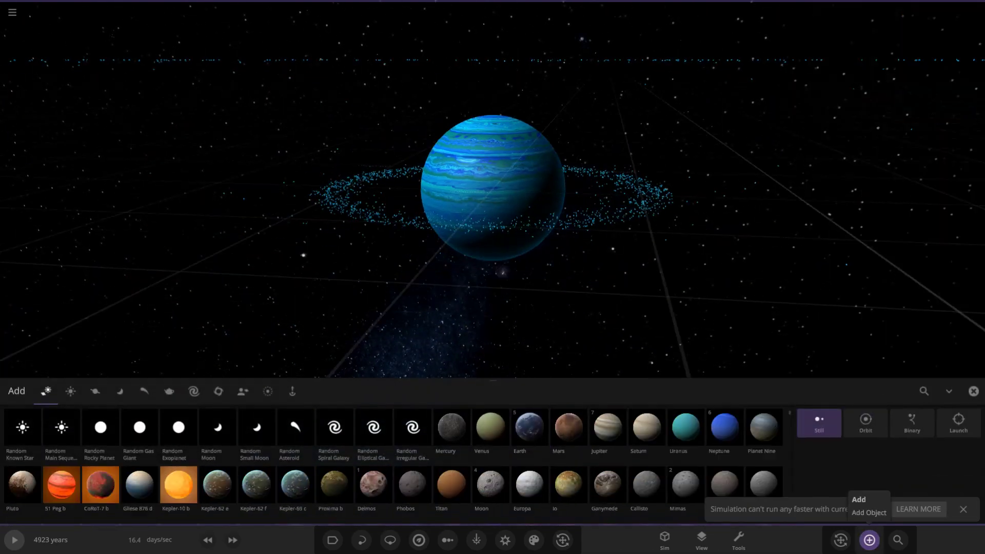
{"action": "left_click", "coordinate": [737, 415]}
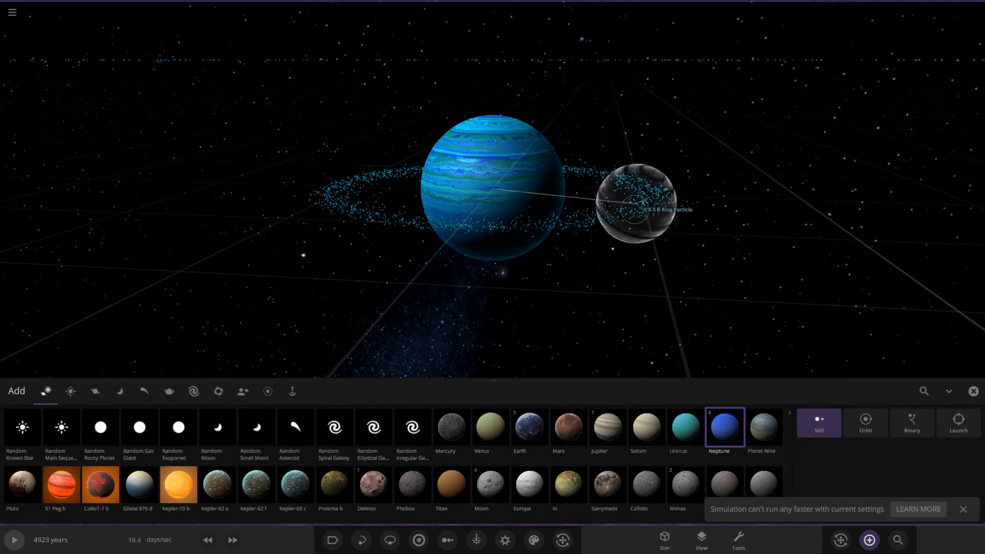
{"action": "scroll", "coordinate": [635, 256], "scroll_direction": "up", "scroll_amount": 3}
{"action": "scroll", "coordinate": [652, 280], "scroll_direction": "down", "scroll_amount": 3}
{"action": "left_click_drag", "start_coordinate": [664, 288], "coordinate": [686, 295]}
{"action": "scroll", "coordinate": [686, 294], "scroll_direction": "up", "scroll_amount": 3}
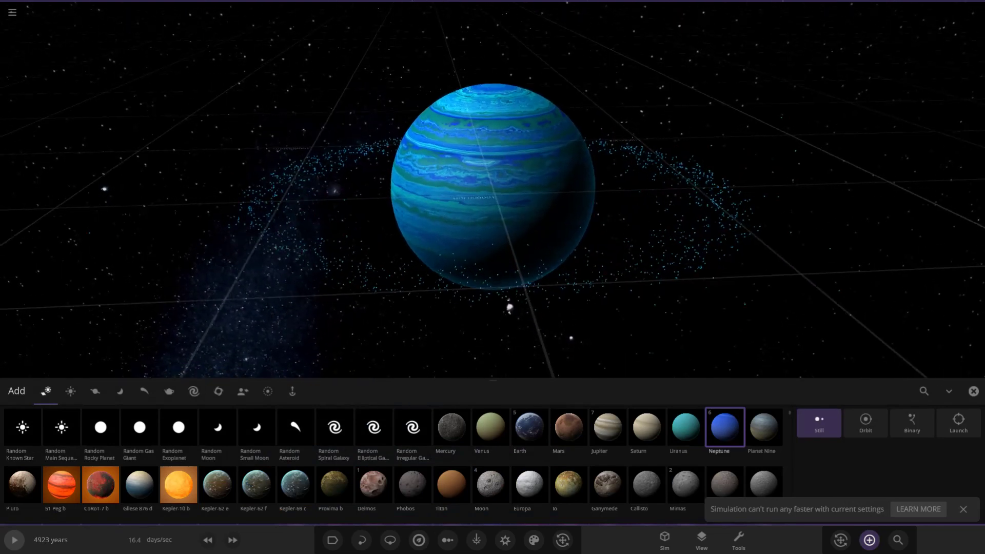
Preview Uranus beside ICX 5 B for a size comparison and leave without adding an object.
{"action": "left_click", "coordinate": [647, 427]}
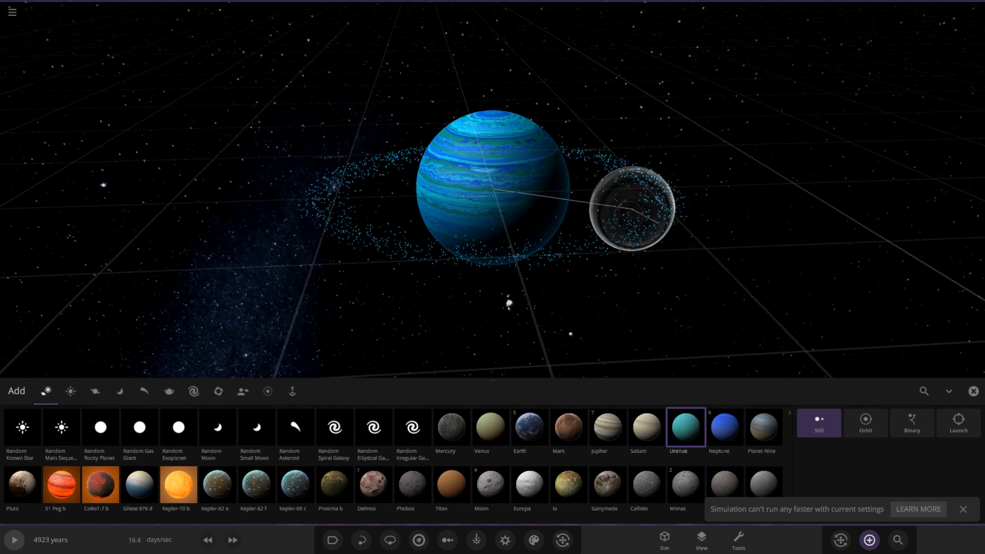
{"action": "scroll", "coordinate": [639, 205], "scroll_direction": "up", "scroll_amount": 4}
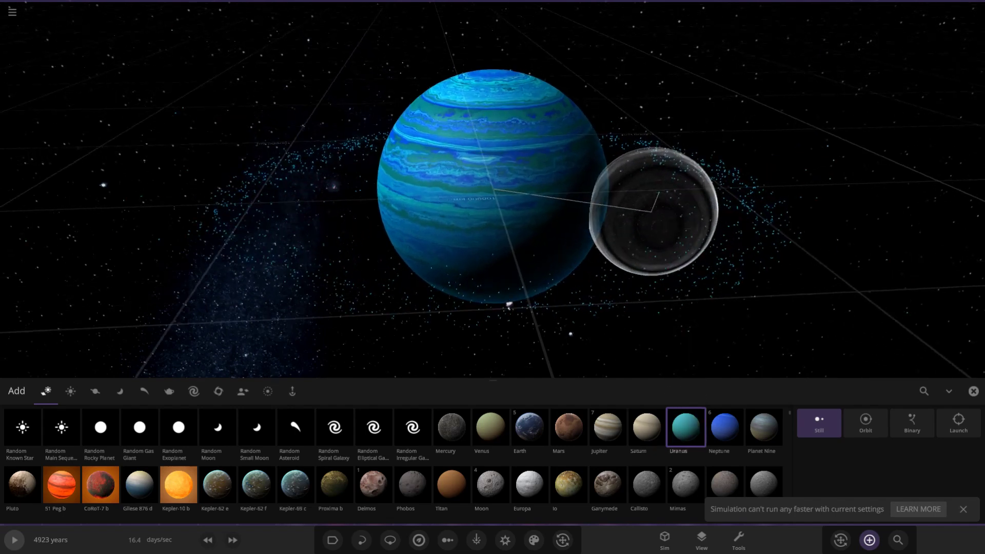
{"action": "left_click", "coordinate": [974, 392]}
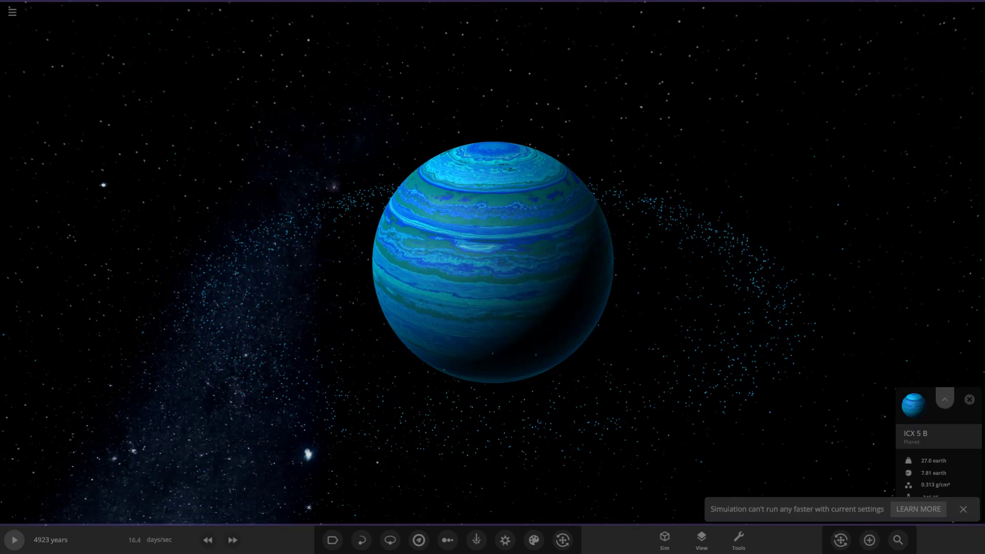
Clear the ring particles around ICX 5 B and inspect the bare planet from several angles.
{"action": "left_click", "coordinate": [944, 399]}
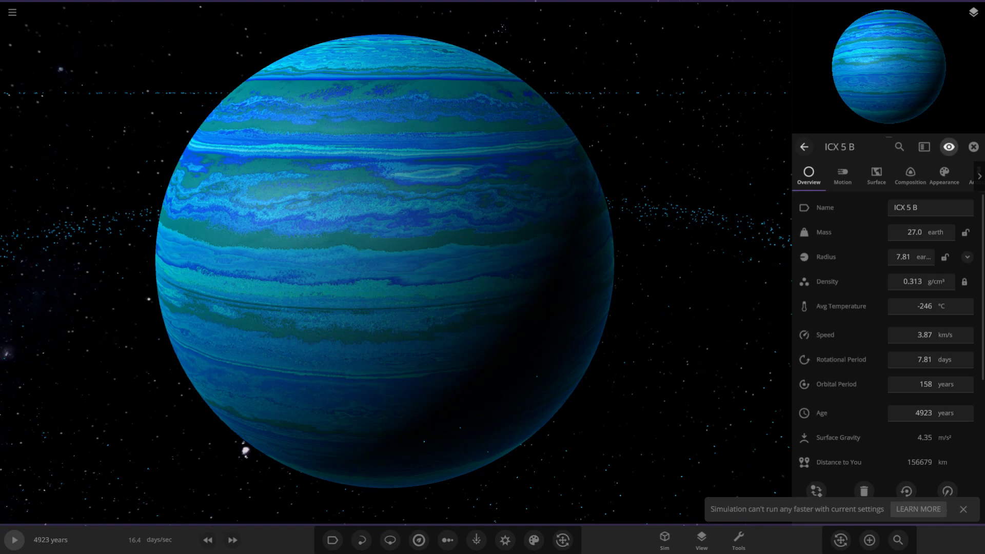
{"action": "left_click_drag", "start_coordinate": [394, 225], "coordinate": [405, 288]}
{"action": "scroll", "coordinate": [394, 263], "scroll_direction": "down", "scroll_amount": 5}
{"action": "key", "text": "Escape"}
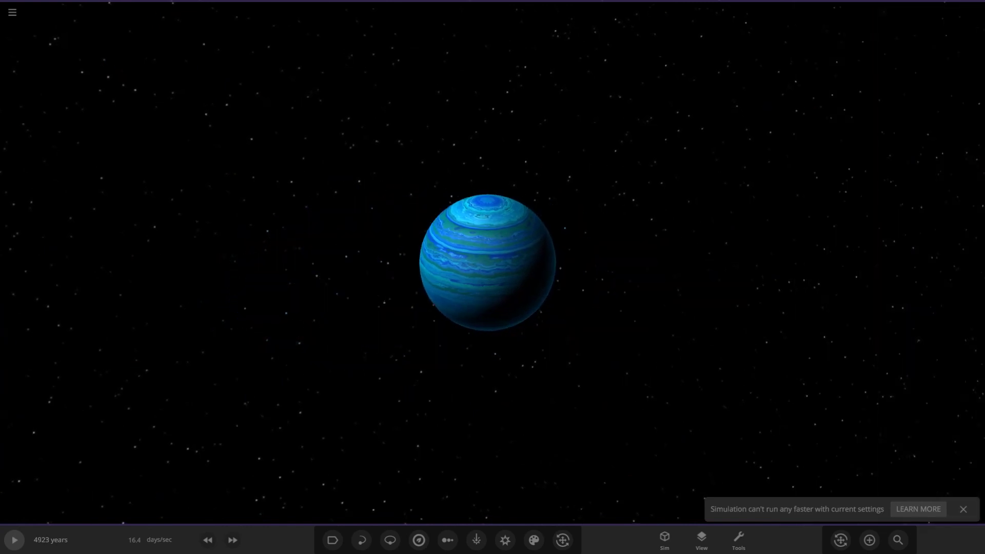
{"action": "scroll", "coordinate": [492, 263], "scroll_direction": "up", "scroll_amount": 8}
{"action": "left_click_drag", "start_coordinate": [492, 287], "coordinate": [514, 226]}
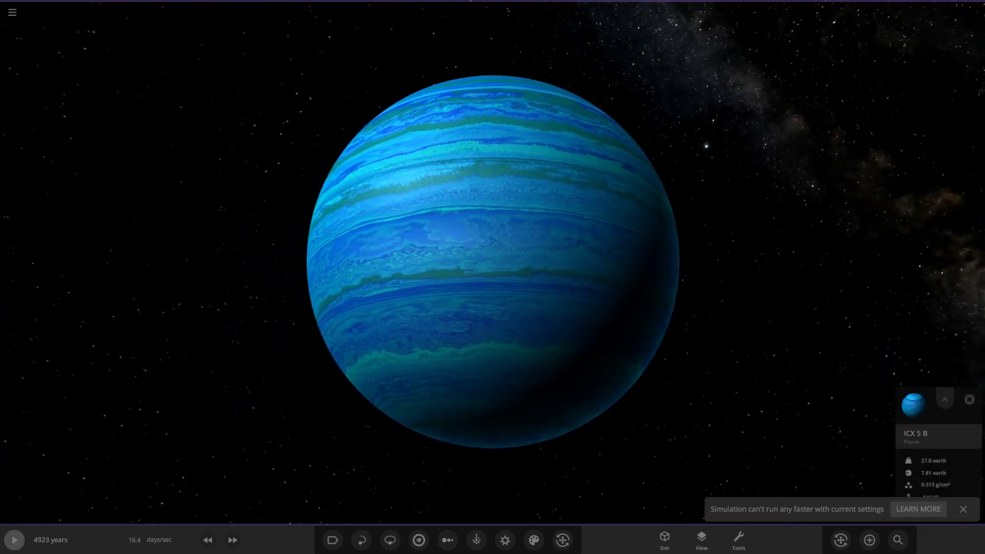
{"action": "scroll", "coordinate": [493, 263], "scroll_direction": "down", "scroll_amount": 4}
Resume the simulation and move the view from ICX 5 B to its star ICX 5.
{"action": "key", "text": "space"}
{"action": "left_click_drag", "start_coordinate": [492, 263], "coordinate": [534, 282]}
{"action": "scroll", "coordinate": [493, 263], "scroll_direction": "down", "scroll_amount": 15}
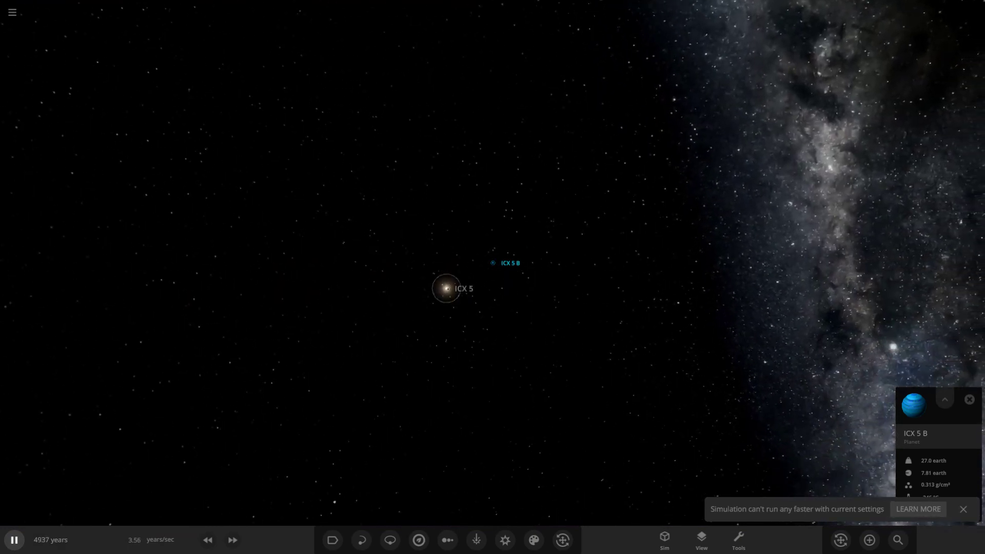
{"action": "double_click", "coordinate": [445, 288]}
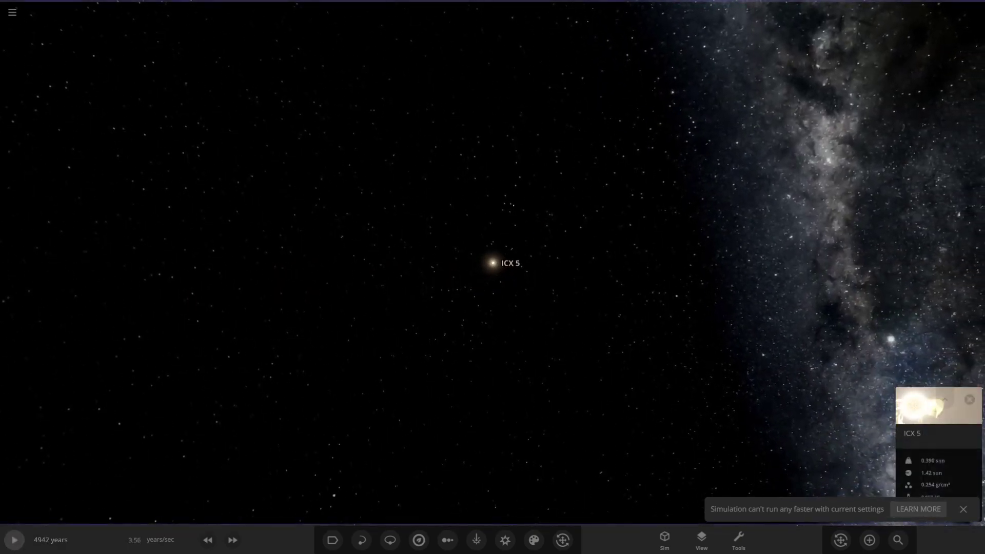
View the inner orbits around ICX 5 from above and open the full properties of planet ICX 5 C.
{"action": "left_click_drag", "start_coordinate": [482, 288], "coordinate": [454, 354]}
{"action": "left_click", "coordinate": [533, 232]}
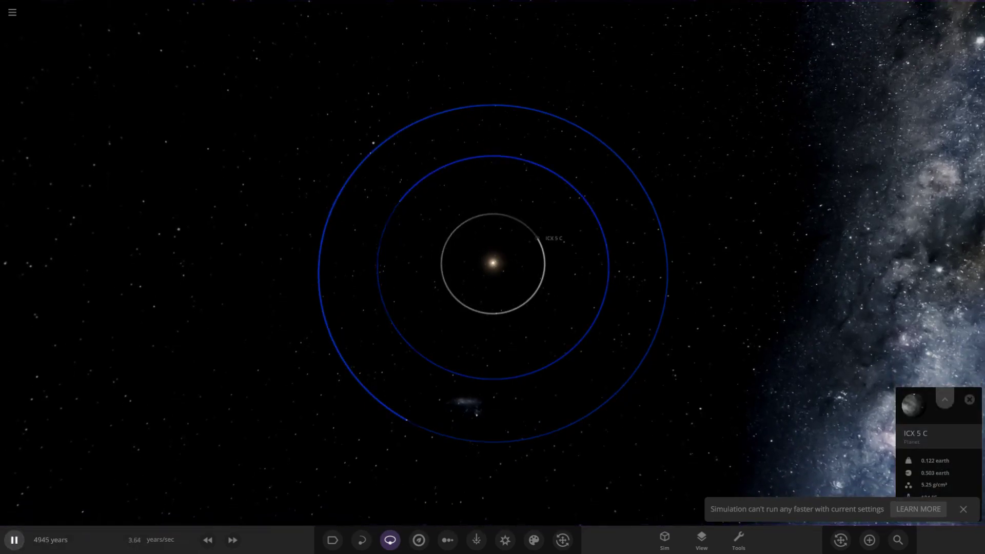
{"action": "left_click", "coordinate": [945, 400]}
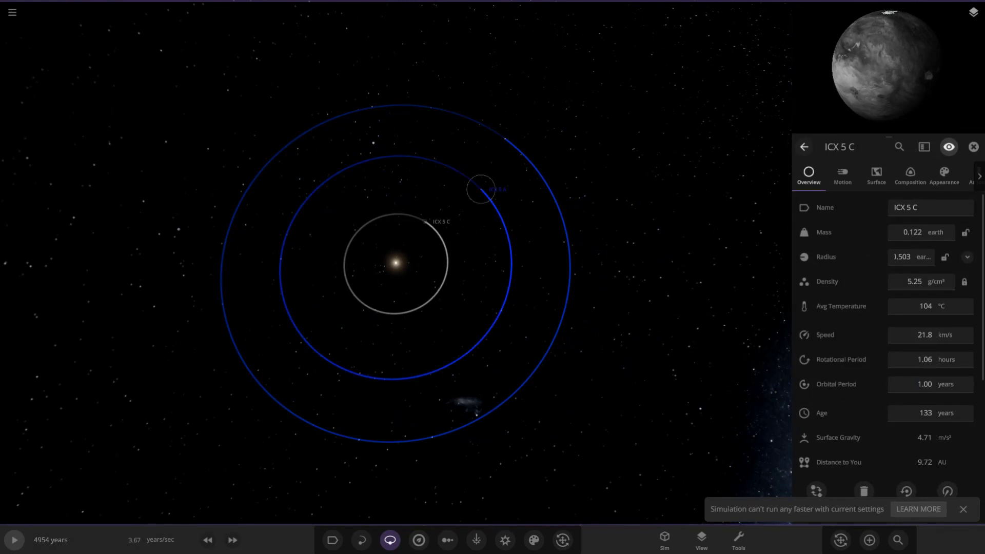
Open the properties of ICX 5 A, enlarge its preview, pause the simulation and bring the planet into close view.
{"action": "left_click", "coordinate": [481, 190]}
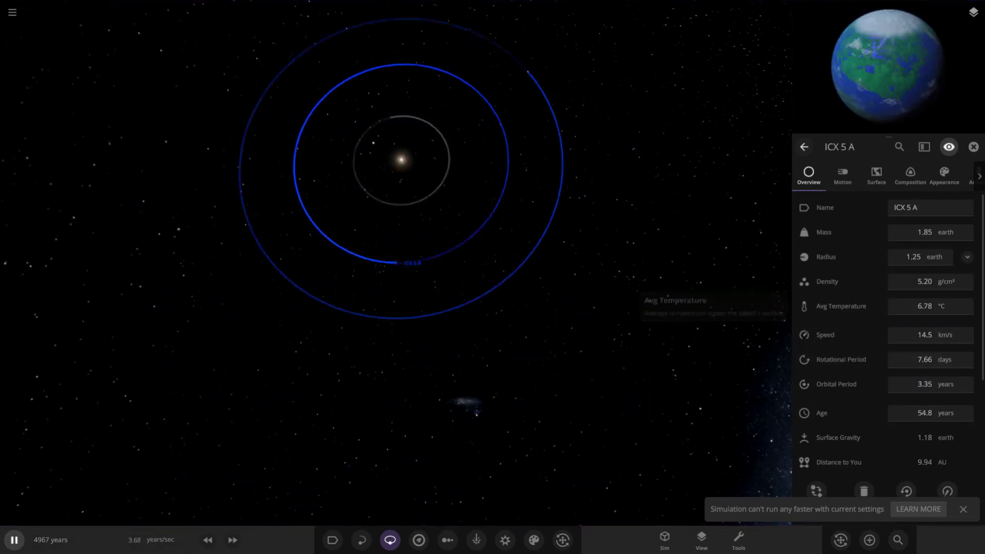
{"action": "left_click_drag", "start_coordinate": [889, 137], "coordinate": [887, 238]}
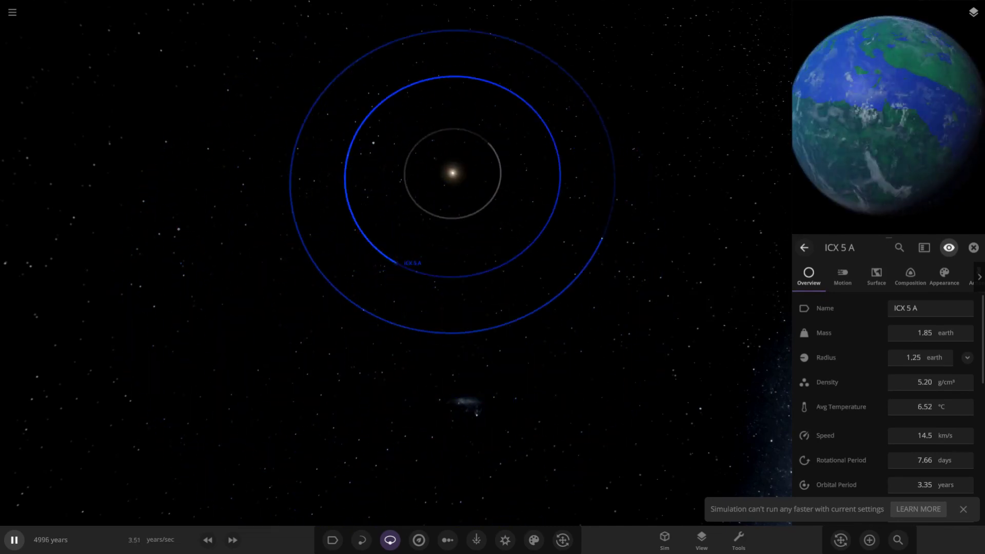
{"action": "key", "text": "space"}
{"action": "scroll", "coordinate": [397, 263], "scroll_direction": "up", "scroll_amount": 5}
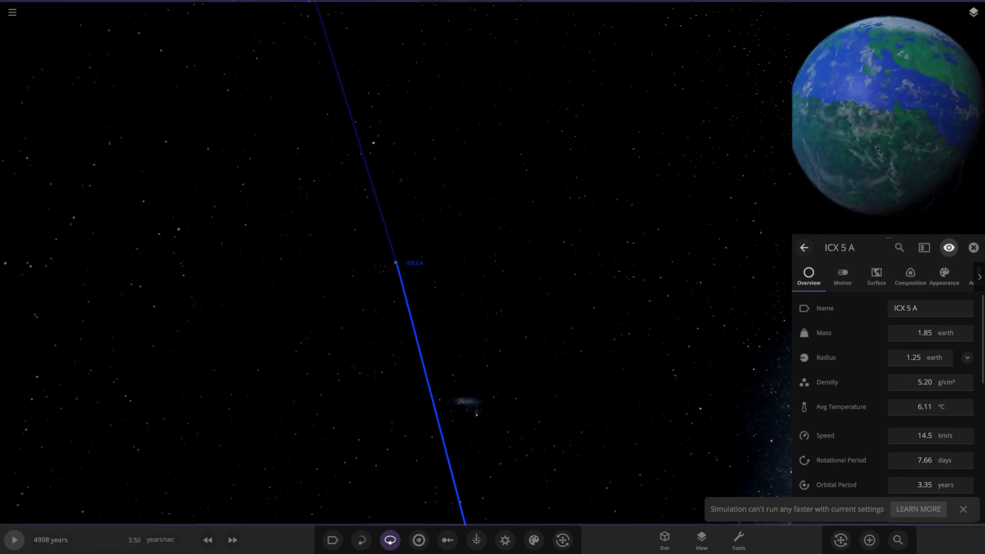
{"action": "scroll", "coordinate": [396, 263], "scroll_direction": "up", "scroll_amount": 10}
{"action": "left_click_drag", "start_coordinate": [396, 263], "coordinate": [498, 359]}
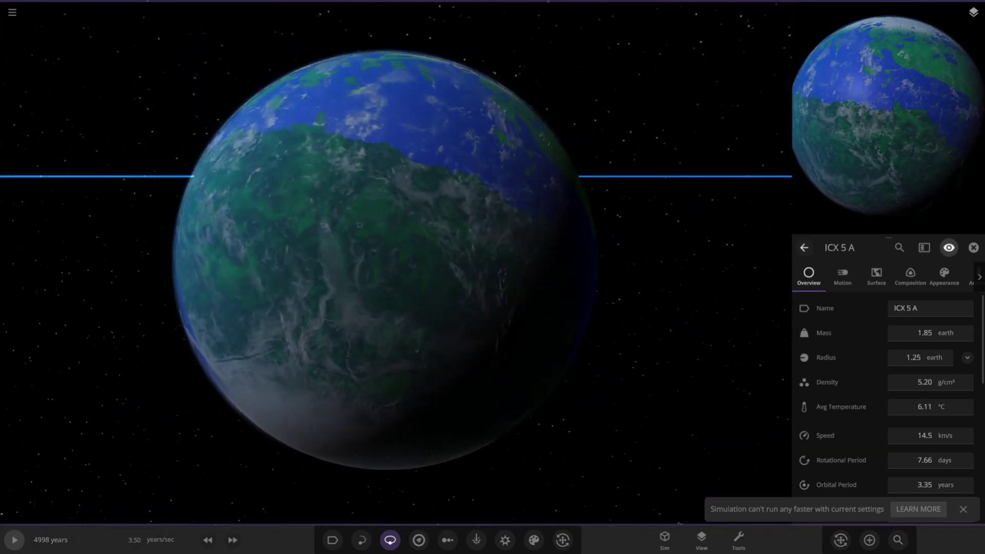
Look through the appearance and composition of ICX 5 A and bring up its surface temperature data.
{"action": "left_click", "coordinate": [944, 277]}
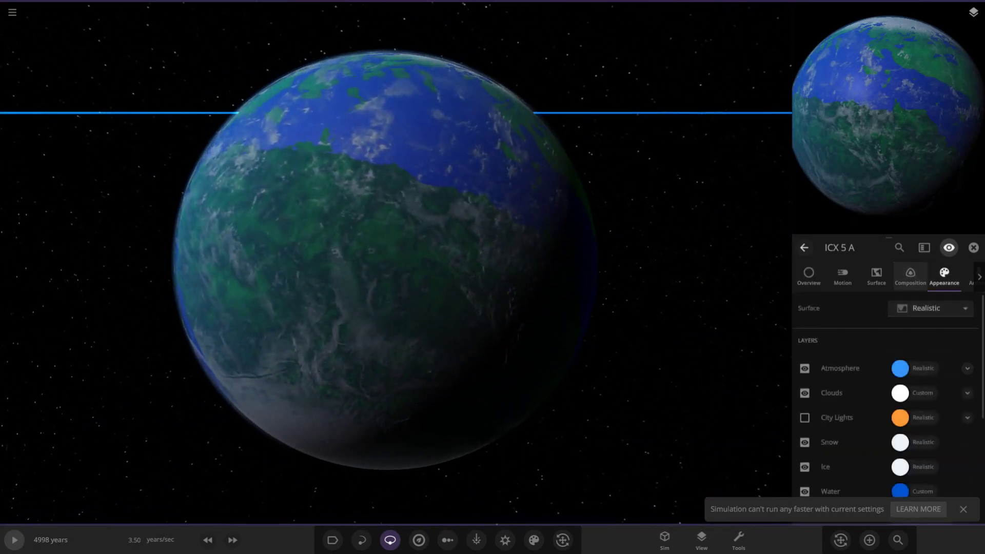
{"action": "left_click", "coordinate": [911, 277]}
{"action": "left_click", "coordinate": [876, 276]}
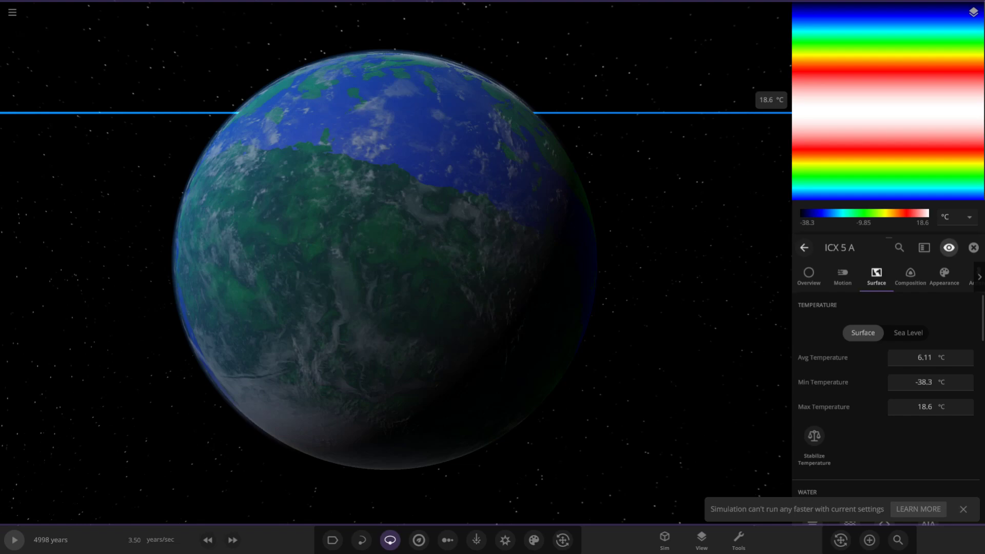
Examine the ice cap, continents and oceans of ICX 5 A up close from several angles.
{"action": "mouse_move", "coordinate": [390, 318]}
{"action": "left_mouse_down"}
{"action": "mouse_move", "coordinate": [410, 153]}
{"action": "mouse_move", "coordinate": [391, 328]}
{"action": "left_mouse_up"}
{"action": "scroll", "coordinate": [395, 262], "scroll_direction": "up", "scroll_amount": 4}
{"action": "scroll", "coordinate": [396, 262], "scroll_direction": "down", "scroll_amount": 3}
{"action": "scroll", "coordinate": [395, 262], "scroll_direction": "down", "scroll_amount": 3}
{"action": "left_click_drag", "start_coordinate": [396, 226], "coordinate": [385, 360]}
{"action": "scroll", "coordinate": [395, 262], "scroll_direction": "up", "scroll_amount": 6}
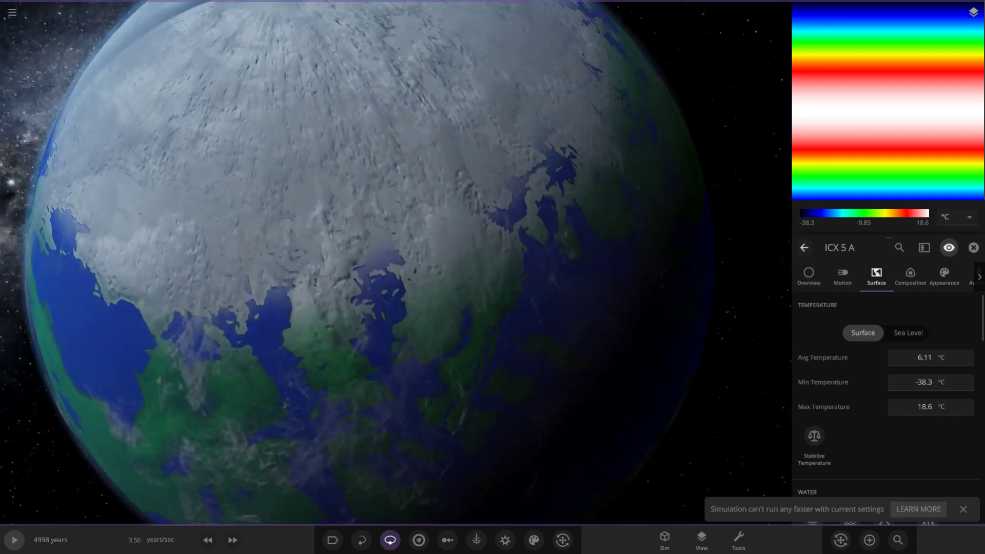
{"action": "scroll", "coordinate": [585, 426], "scroll_direction": "down", "scroll_amount": 6}
{"action": "left_click_drag", "start_coordinate": [585, 477], "coordinate": [611, 283]}
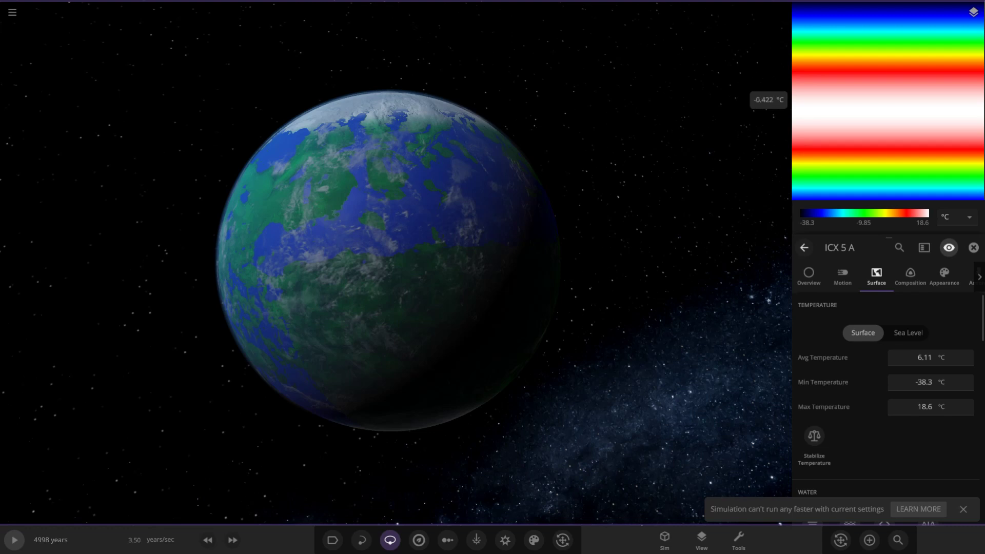
{"action": "scroll", "coordinate": [593, 493], "scroll_direction": "up", "scroll_amount": 5}
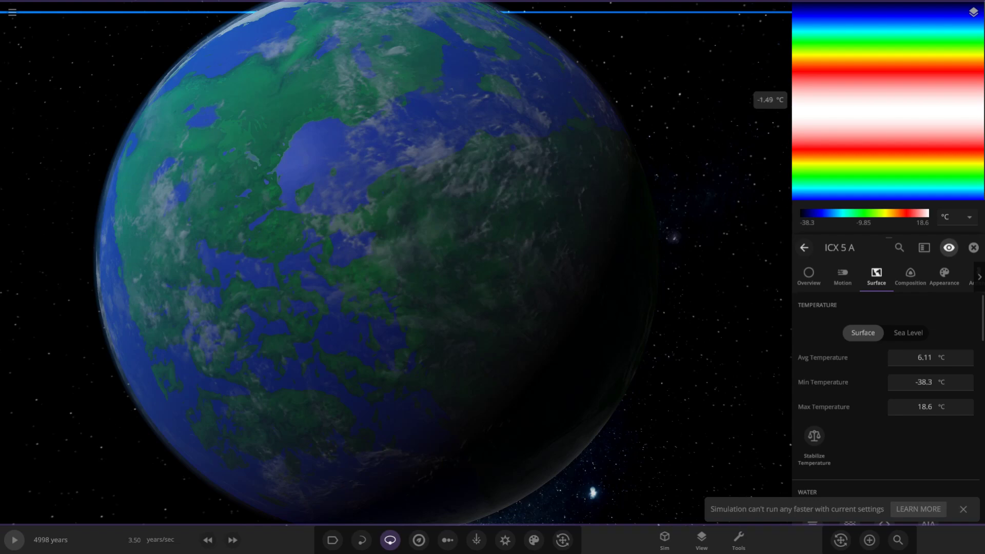
{"action": "scroll", "coordinate": [379, 262], "scroll_direction": "down", "scroll_amount": 3}
{"action": "left_click_drag", "start_coordinate": [329, 247], "coordinate": [502, 297]}
{"action": "scroll", "coordinate": [380, 262], "scroll_direction": "up", "scroll_amount": 3}
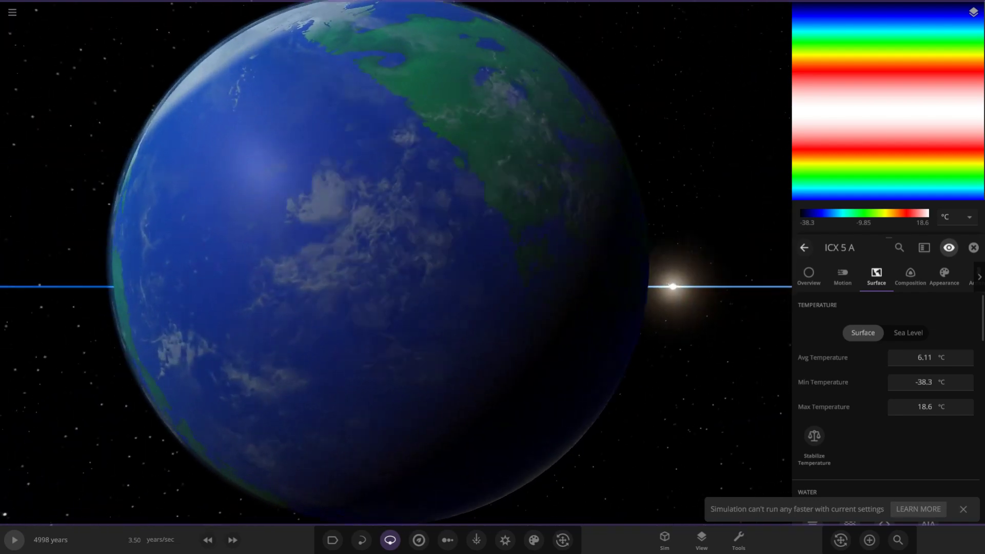
Resume the simulation and lower the target simulation speed to 0.297 years/sec.
{"action": "key", "text": "space"}
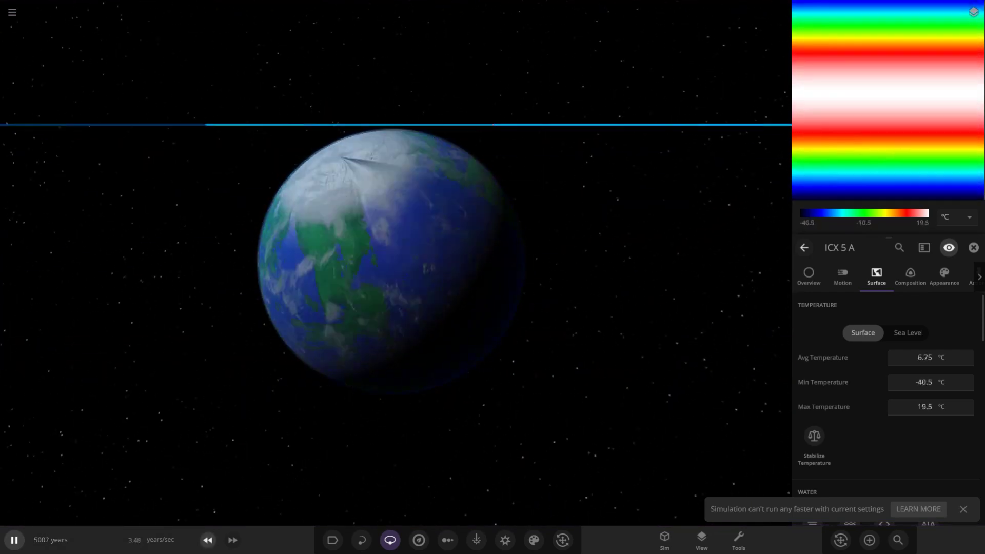
{"action": "left_click", "coordinate": [208, 539]}
{"action": "key", "text": "comma"}
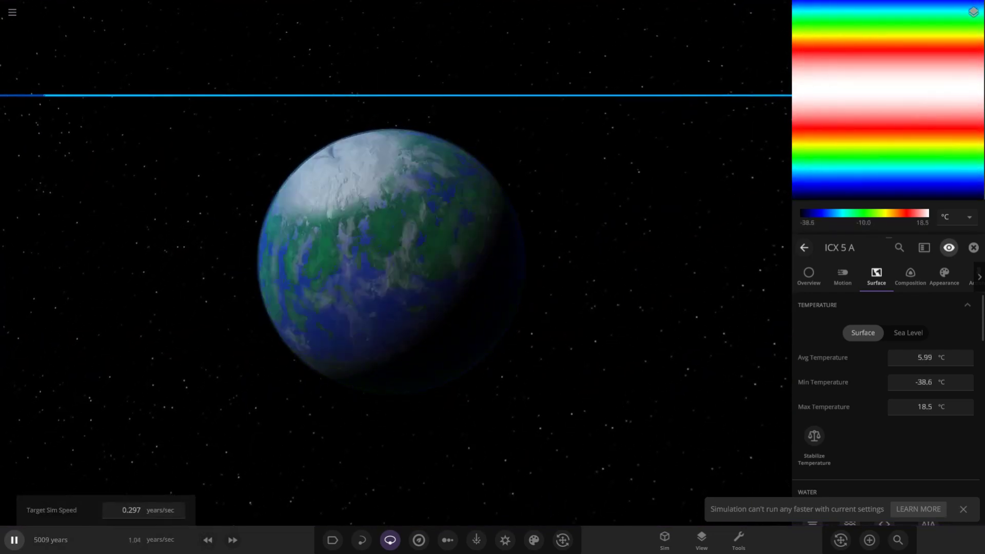
Check the Earth similarity and life likelihood of ICX 5 A, and return to its overview.
{"action": "left_click", "coordinate": [910, 276]}
{"action": "scroll", "coordinate": [906, 360], "scroll_direction": "down", "scroll_amount": 15}
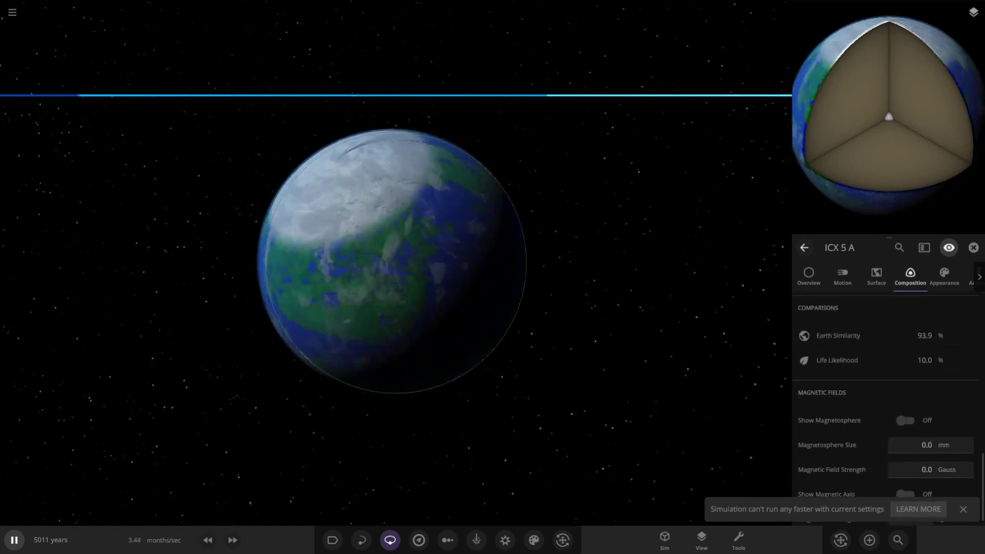
{"action": "left_click", "coordinate": [809, 277]}
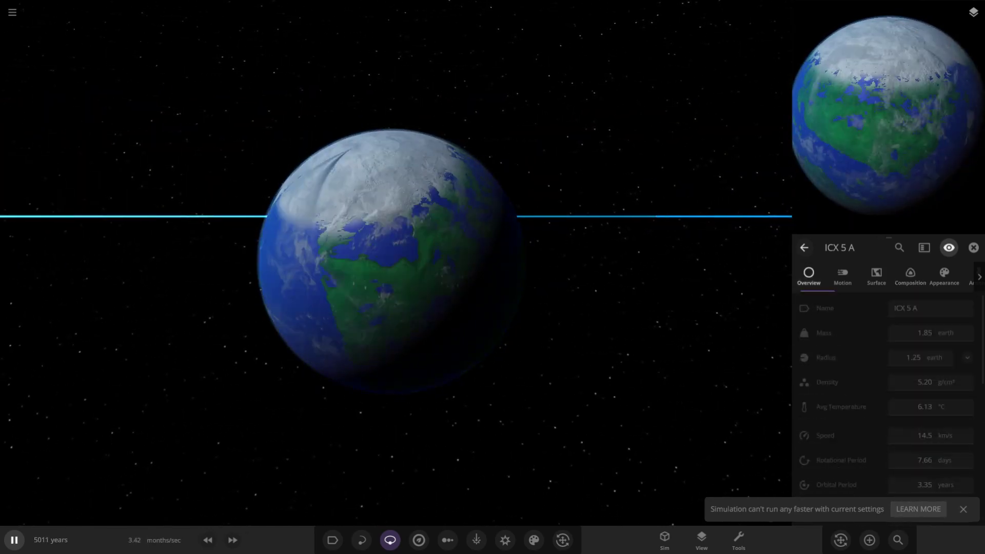
Move from ICX 5 A out to the orbits and inspect the properties and surface of planet ICX 5 D.
{"action": "scroll", "coordinate": [396, 263], "scroll_direction": "down", "scroll_amount": 10}
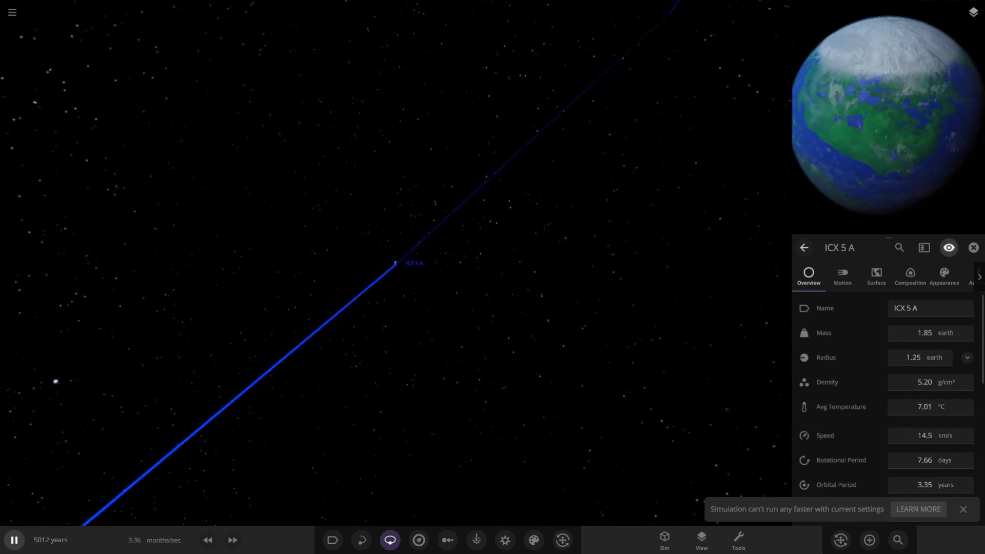
{"action": "scroll", "coordinate": [396, 262], "scroll_direction": "down", "scroll_amount": 10}
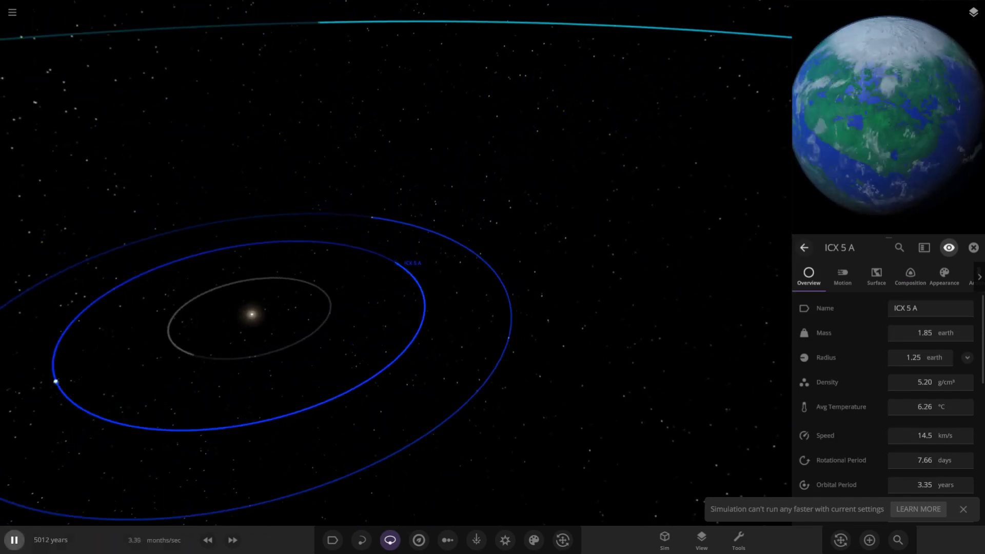
{"action": "key", "text": "space"}
{"action": "left_click_drag", "start_coordinate": [396, 262], "coordinate": [390, 359]}
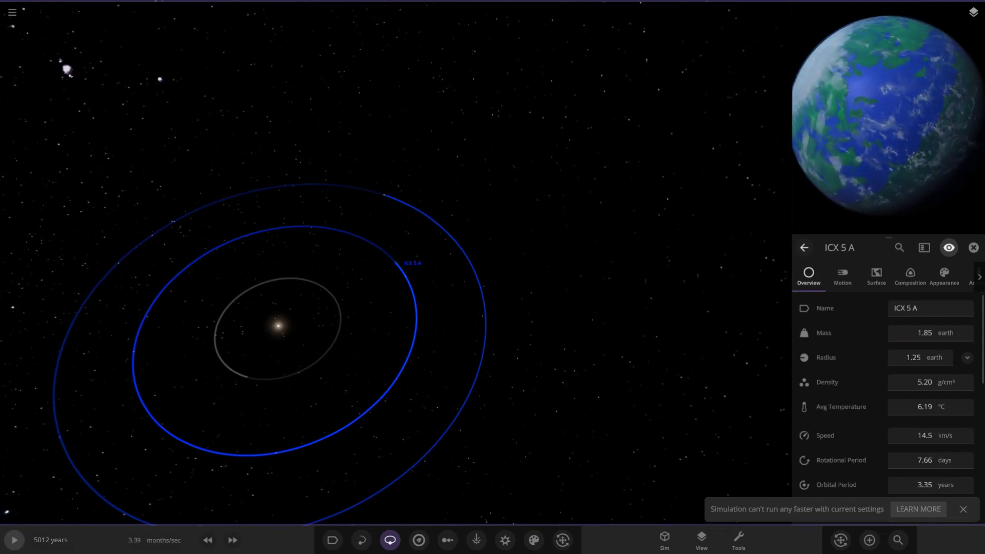
{"action": "double_click", "coordinate": [383, 195]}
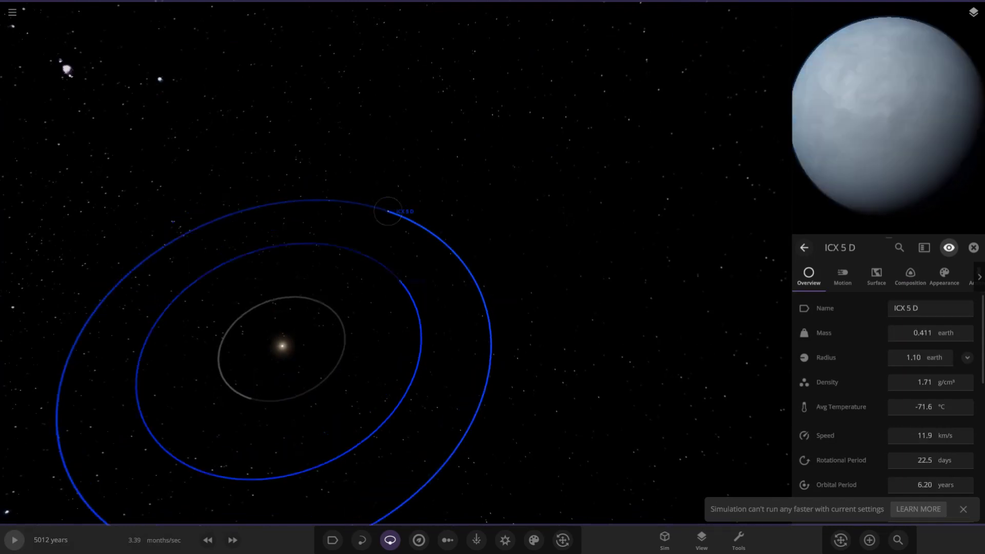
{"action": "key", "text": "space"}
{"action": "scroll", "coordinate": [384, 195], "scroll_direction": "up", "scroll_amount": 4}
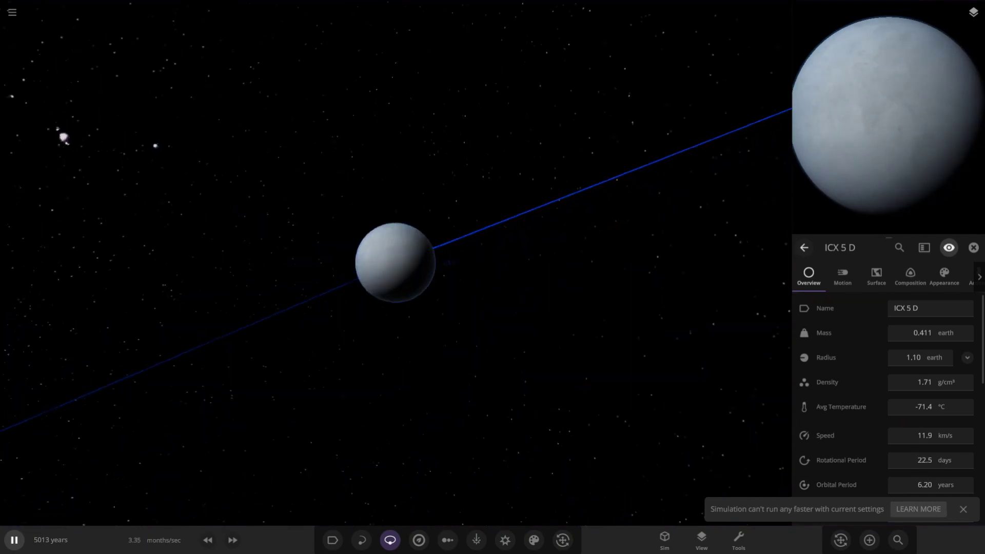
{"action": "scroll", "coordinate": [187, 521], "scroll_direction": "down", "scroll_amount": 10}
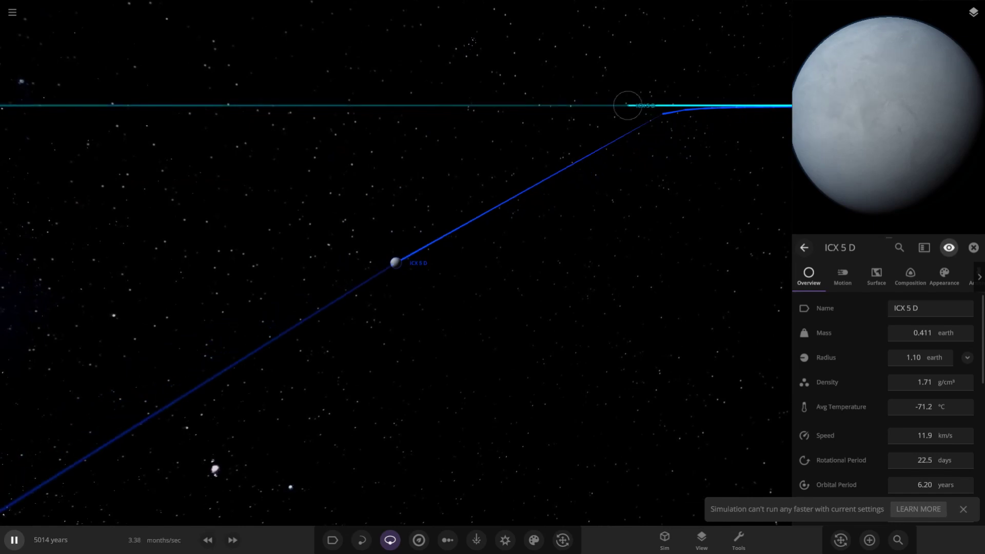
Open the properties of ICX 5 B, pause, view its wide orbit from afar and check the list of objects in the system.
{"action": "left_click", "coordinate": [628, 105]}
{"action": "key", "text": "space"}
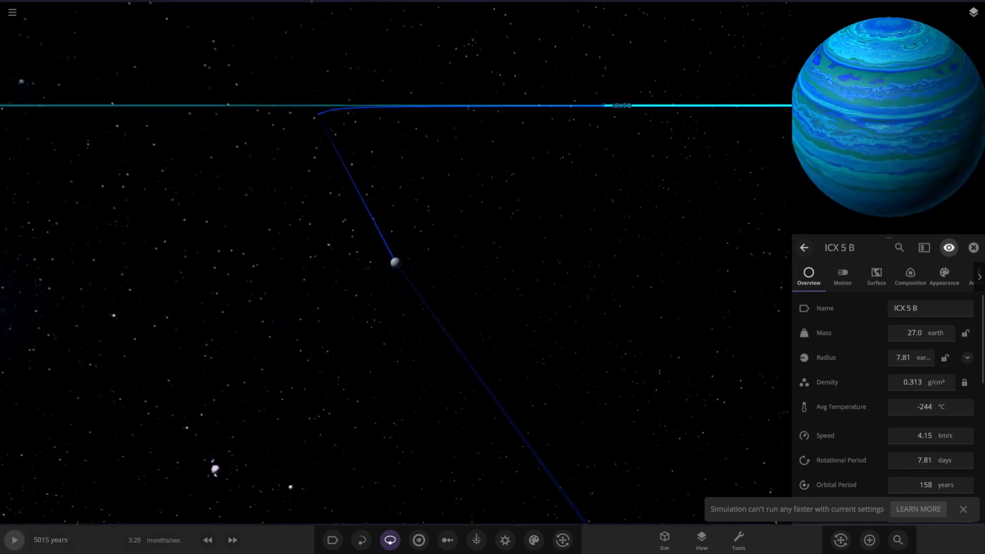
{"action": "scroll", "coordinate": [396, 263], "scroll_direction": "down", "scroll_amount": 10}
{"action": "left_click_drag", "start_coordinate": [396, 263], "coordinate": [414, 384]}
{"action": "scroll", "coordinate": [410, 260], "scroll_direction": "down", "scroll_amount": 5}
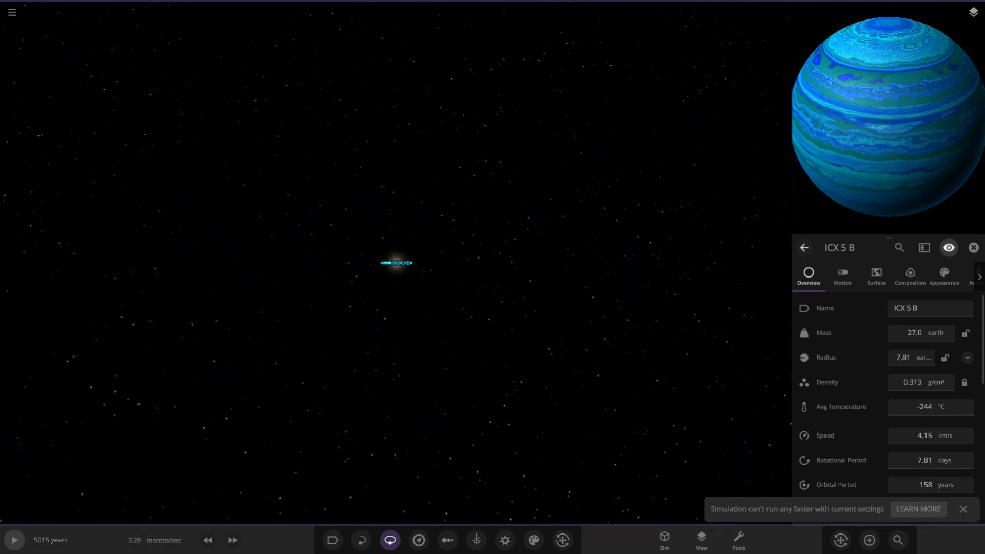
{"action": "left_click", "coordinate": [898, 540]}
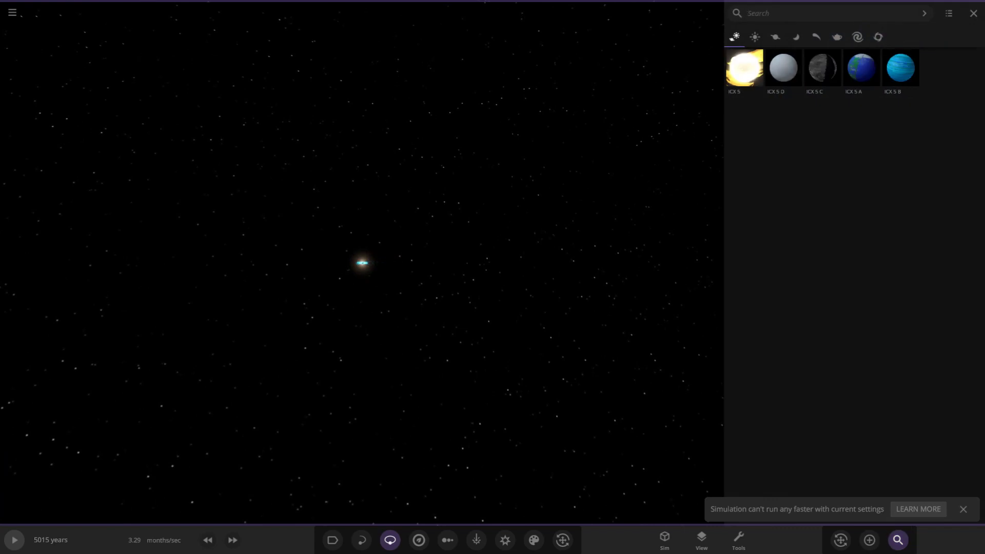
{"action": "left_click", "coordinate": [974, 13]}
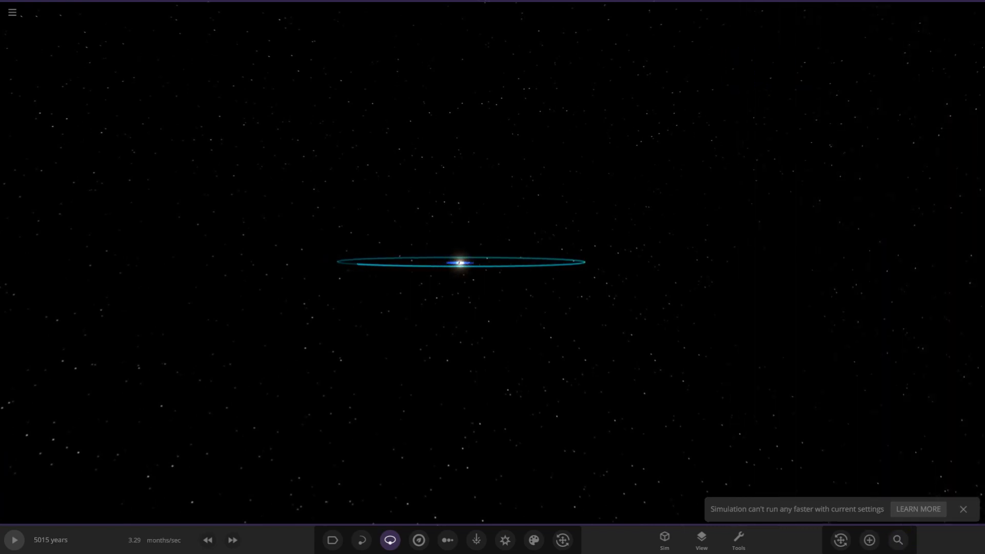
Line up the system's bodies in a 1D Radius chart and focus on its smaller planets in turn, ending at ICX 5 C.
{"action": "left_click", "coordinate": [448, 540]}
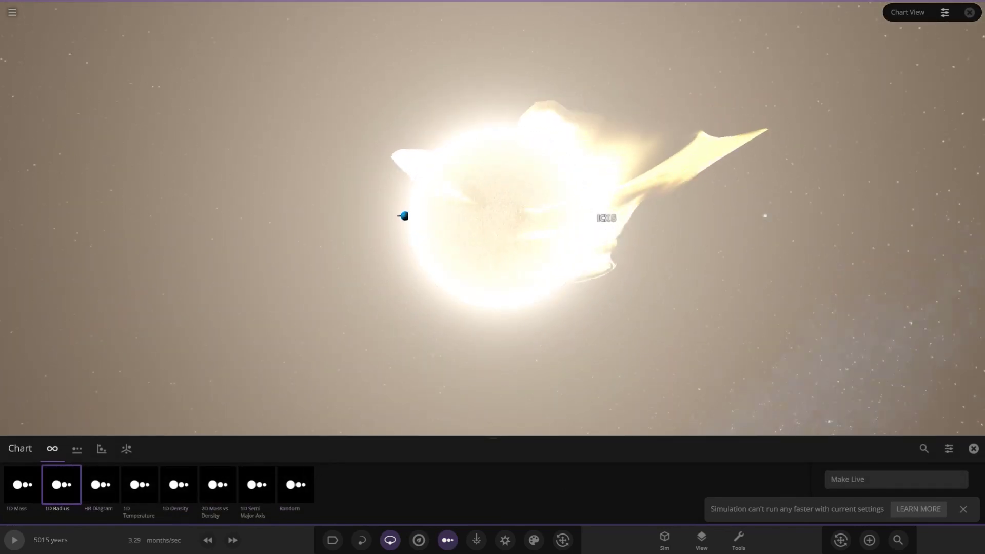
{"action": "double_click", "coordinate": [409, 227]}
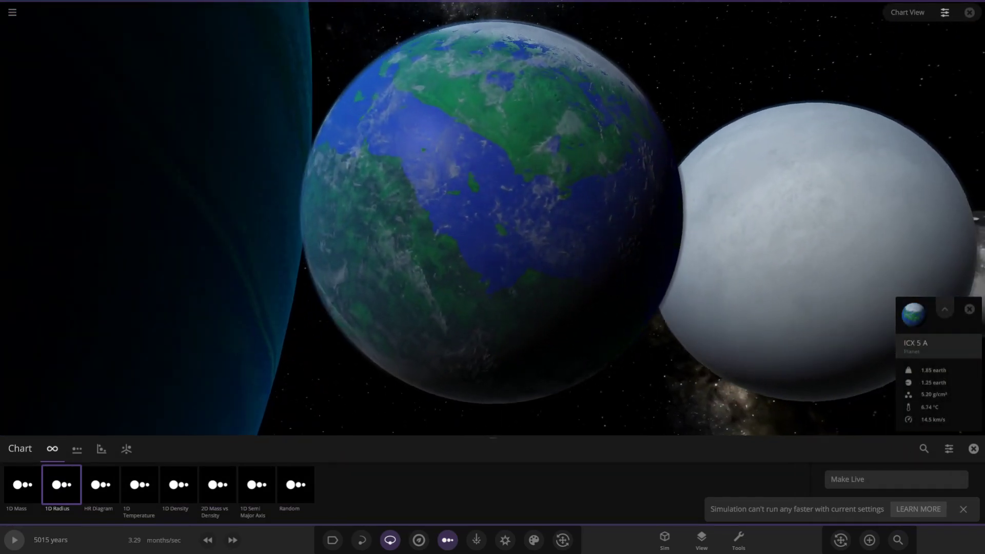
{"action": "double_click", "coordinate": [786, 234]}
{"action": "double_click", "coordinate": [705, 222]}
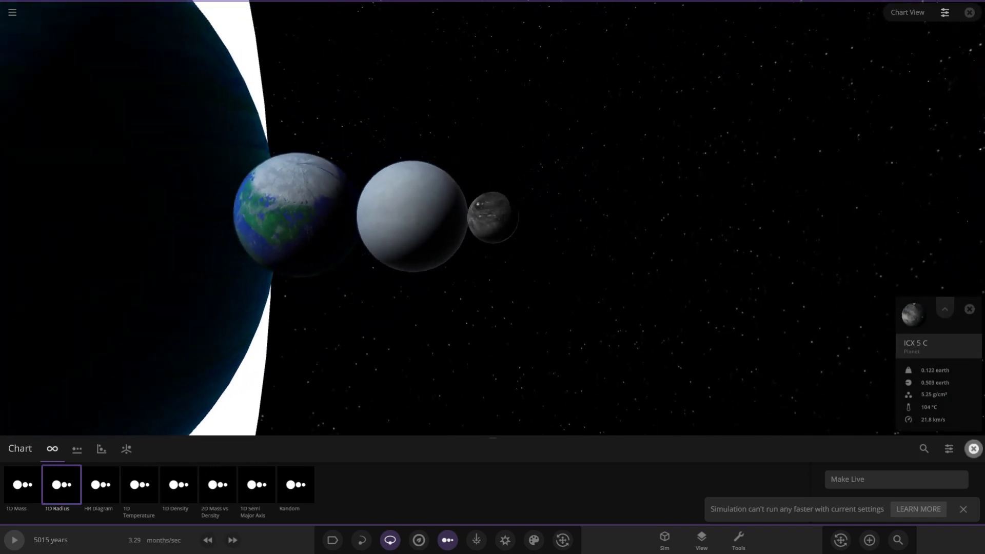
Dismiss the chart options while keeping the lineup, and focus on ICX 5 A to compare it with its neighbours.
{"action": "left_click", "coordinate": [973, 449]}
{"action": "scroll", "coordinate": [493, 263], "scroll_direction": "down", "scroll_amount": 5}
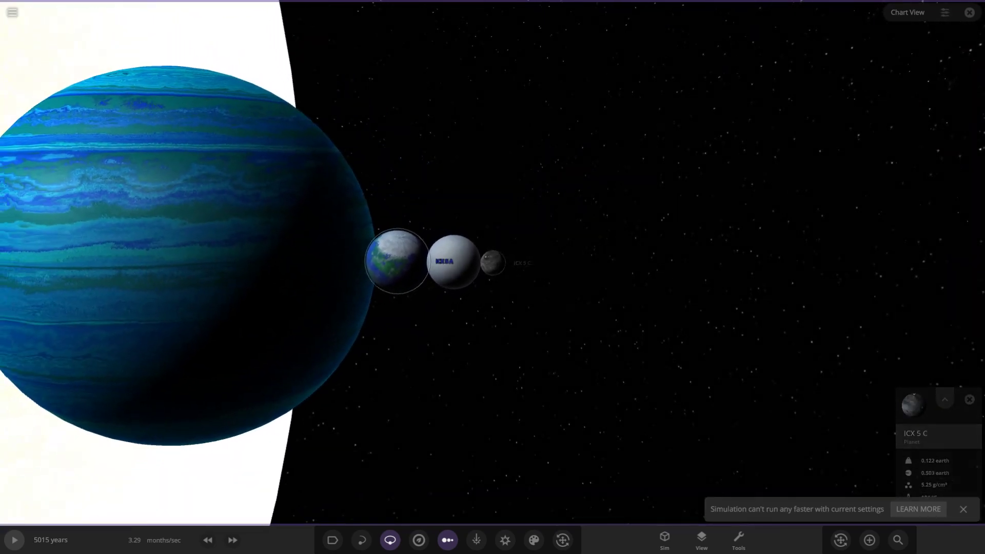
{"action": "double_click", "coordinate": [398, 262]}
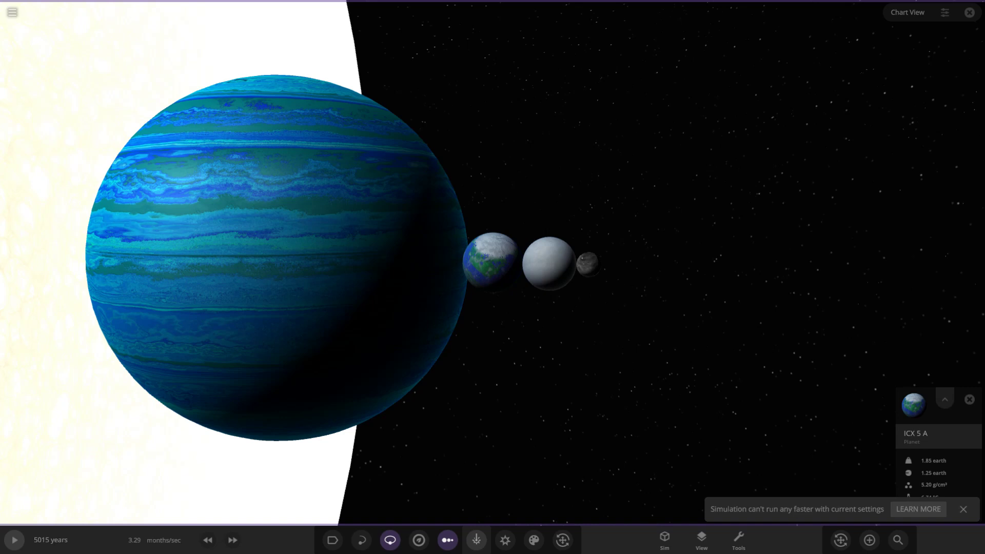
{"action": "scroll", "coordinate": [493, 262], "scroll_direction": "up", "scroll_amount": 10}
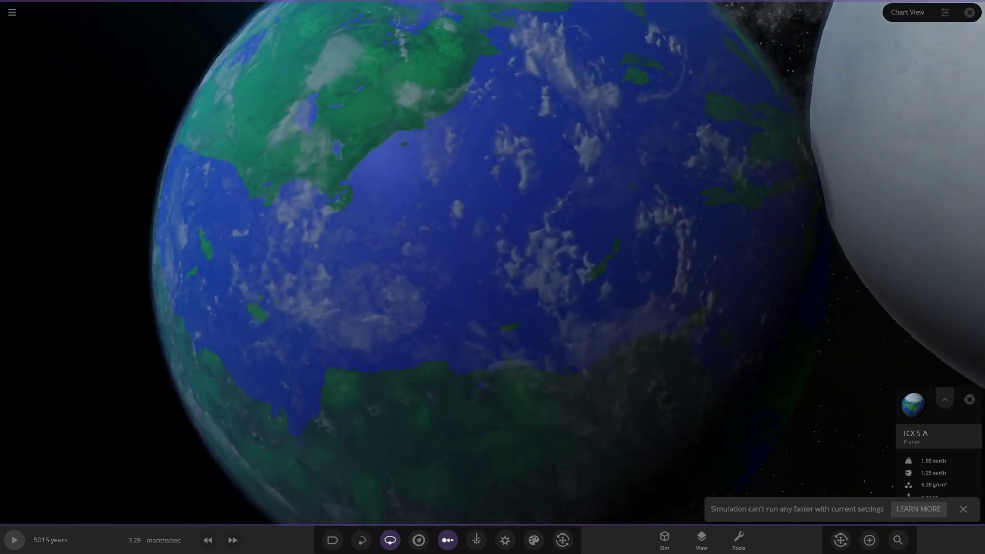
{"action": "scroll", "coordinate": [492, 262], "scroll_direction": "down", "scroll_amount": 5}
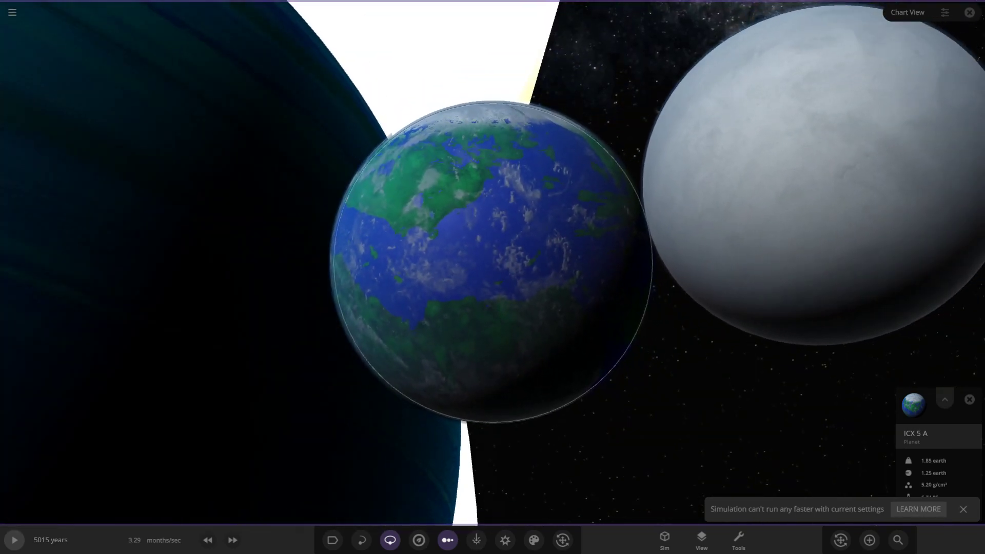